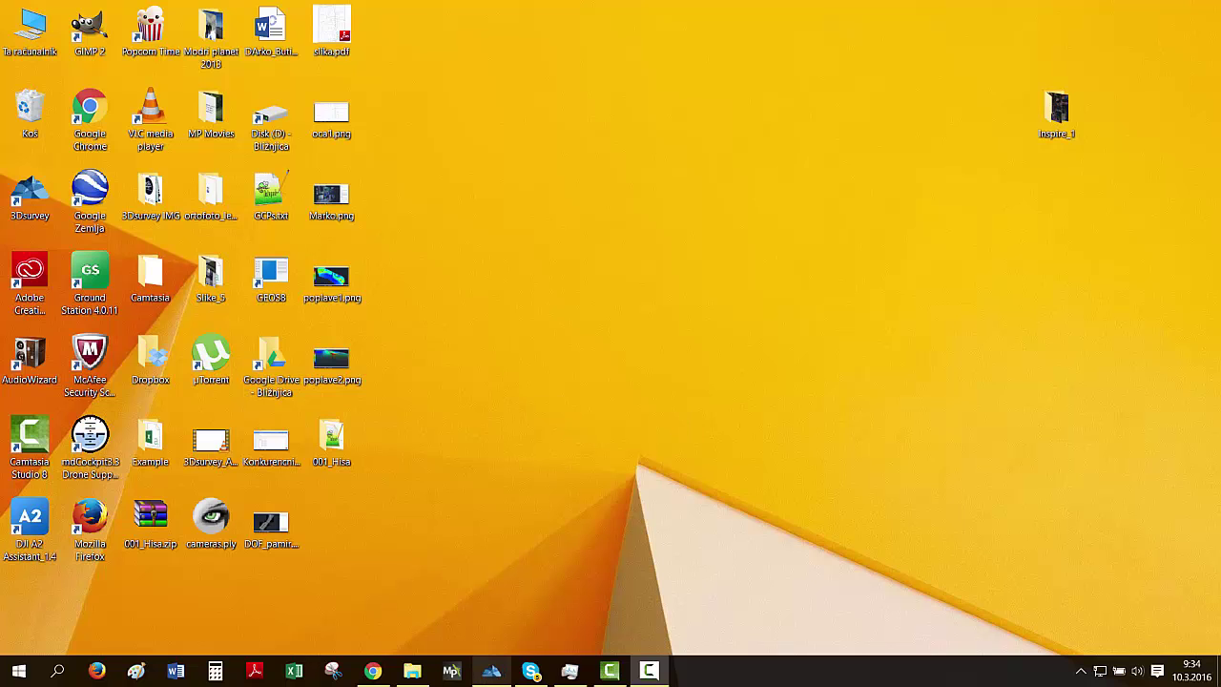
- Open the Load images dialog on the Inspire_1 folder of DJI drone photos
click(489, 673)
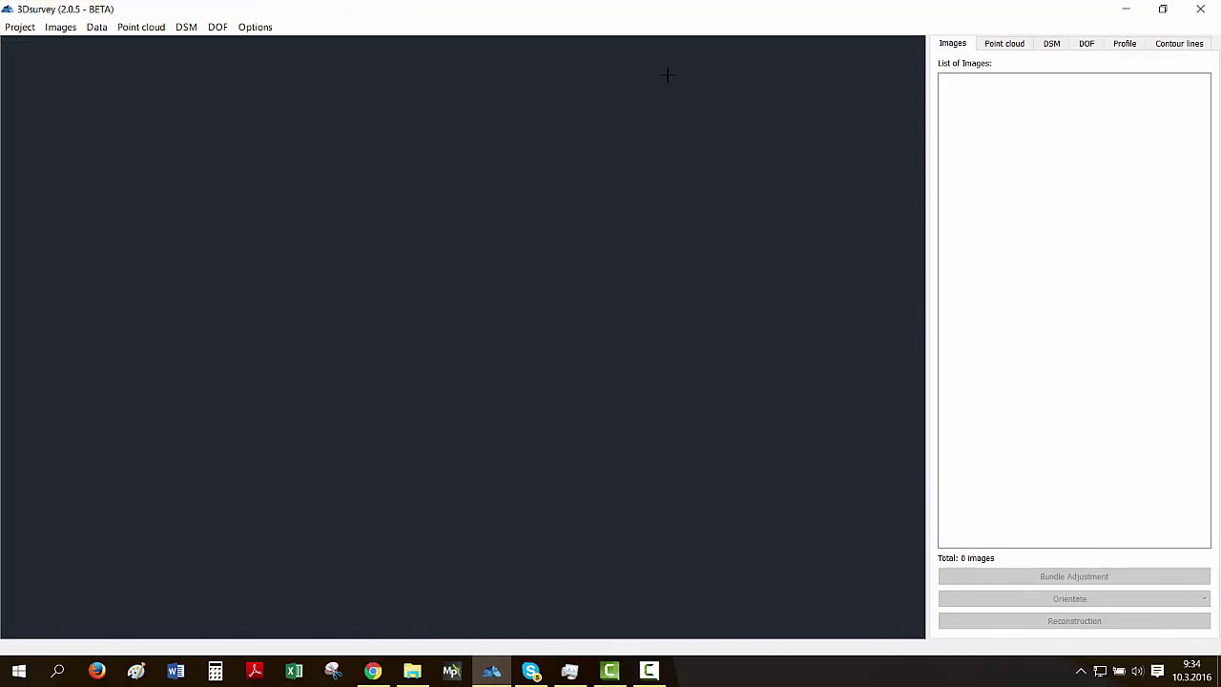
click(60, 28)
click(89, 45)
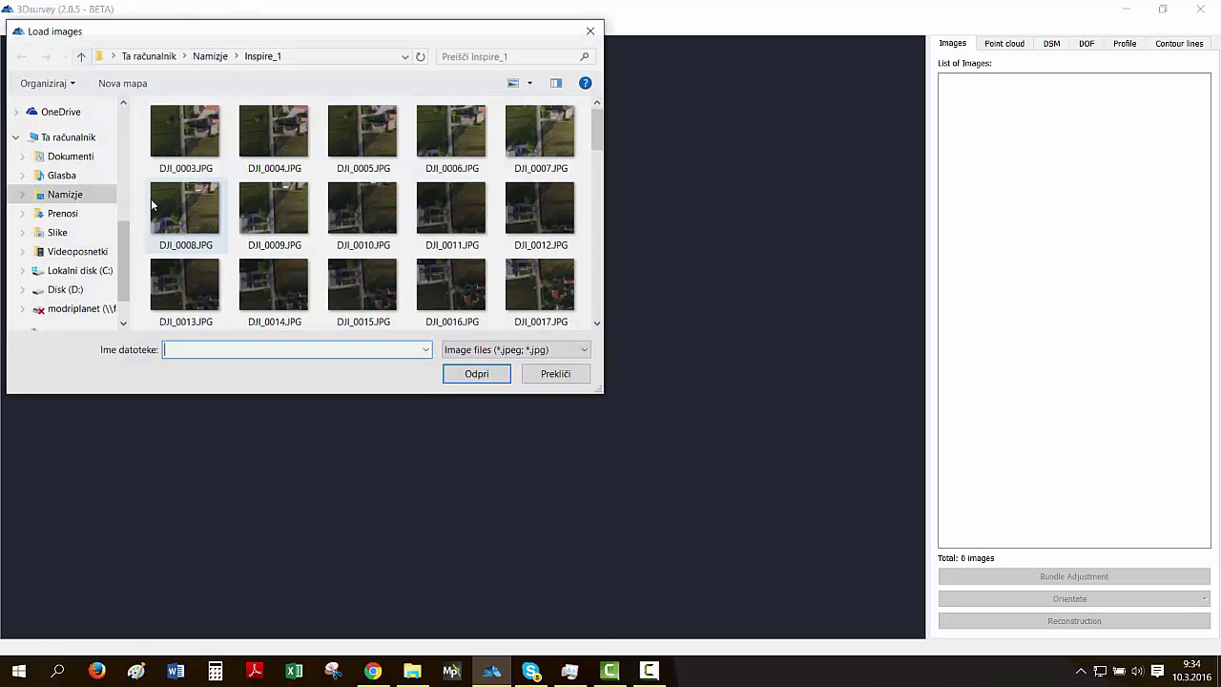
- Show DJI_0003.JPG's detailed metadata down to its GPS latitude, longitude and 69.9 altitude
right_click(181, 138)
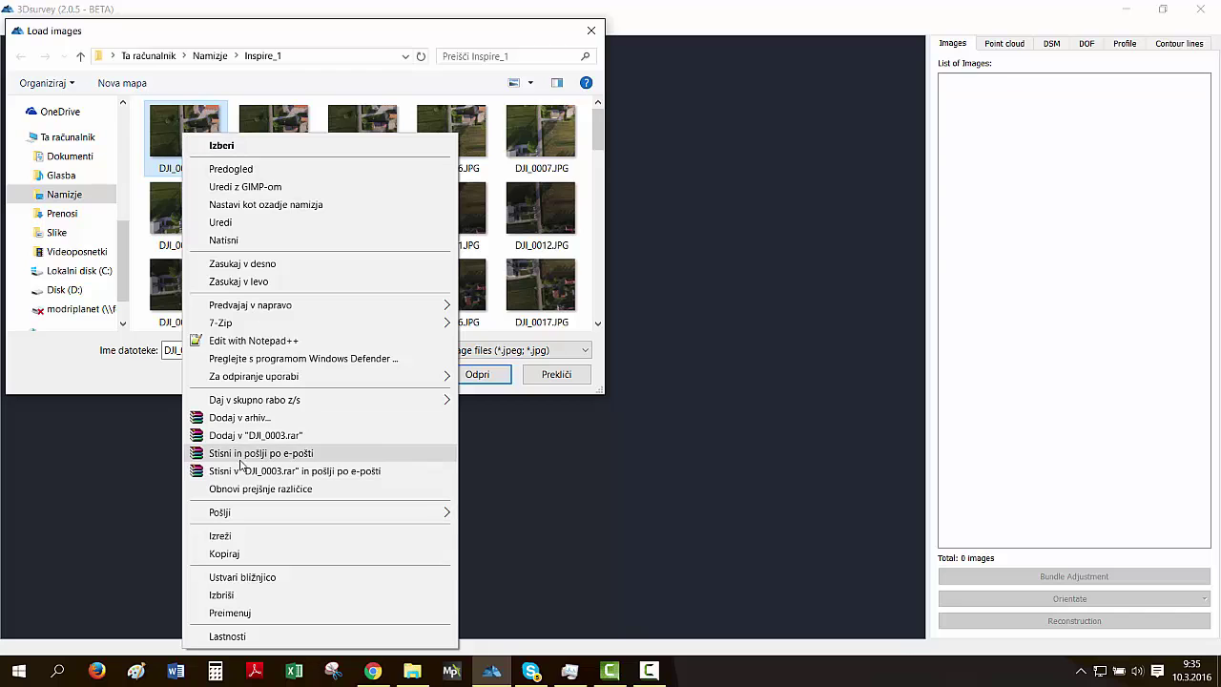
click(229, 636)
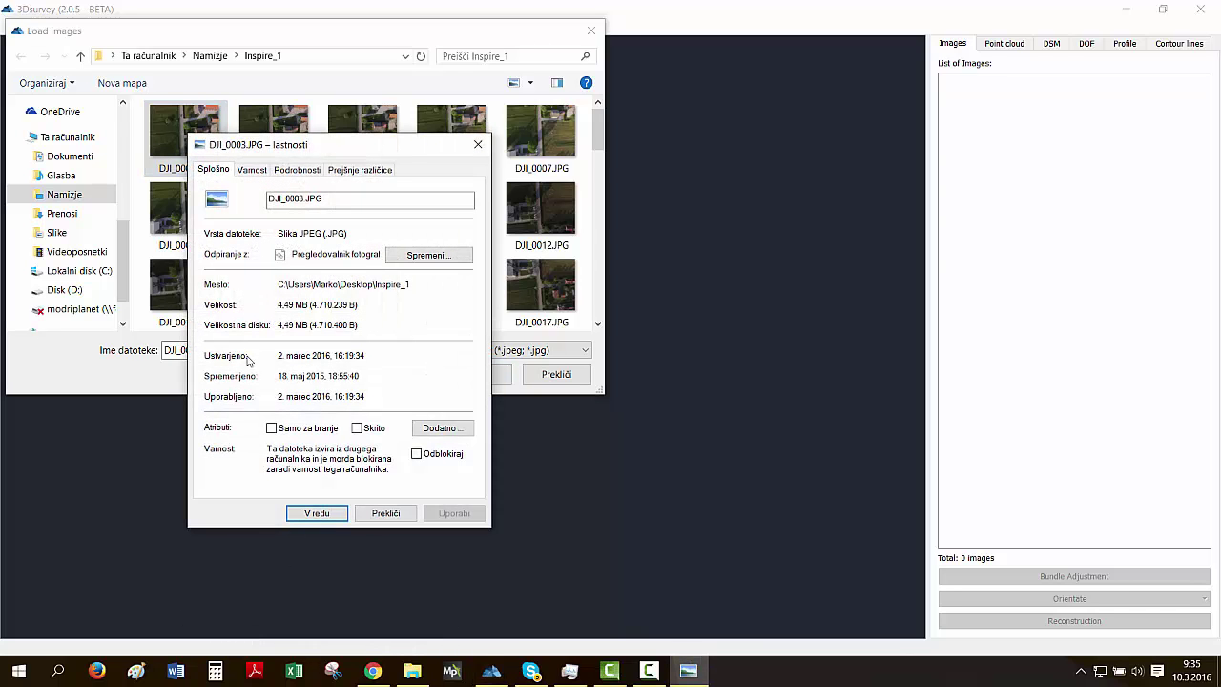
click(291, 171)
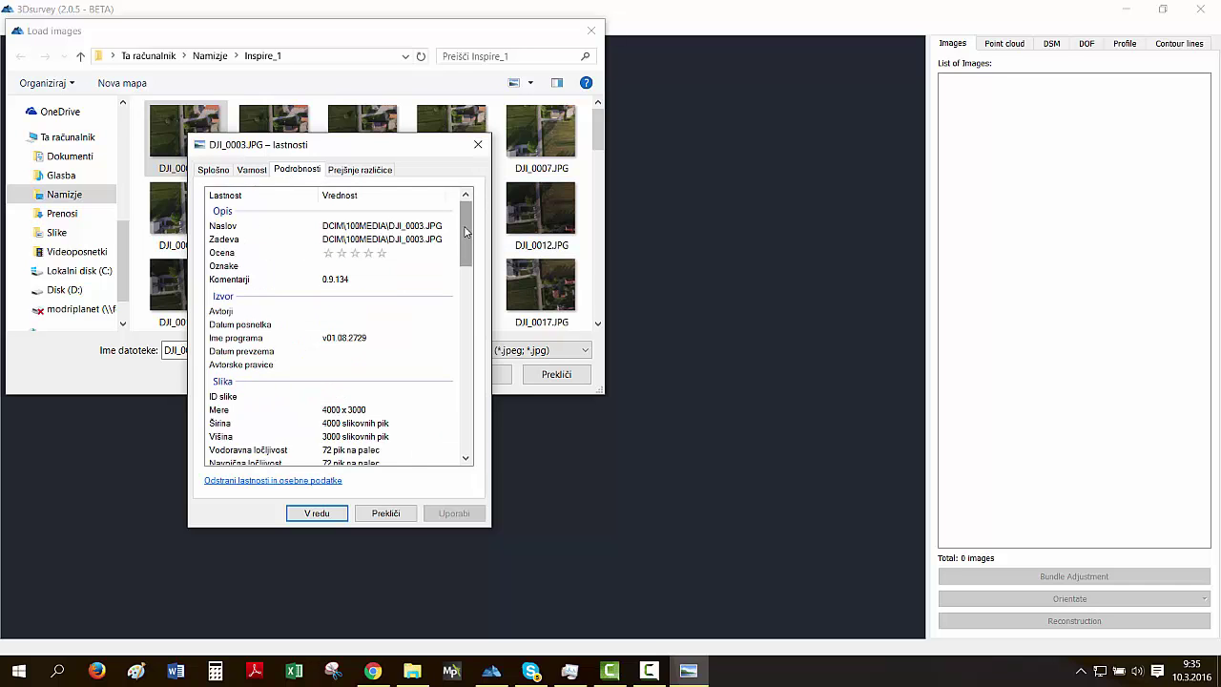
drag(466, 230, 469, 461)
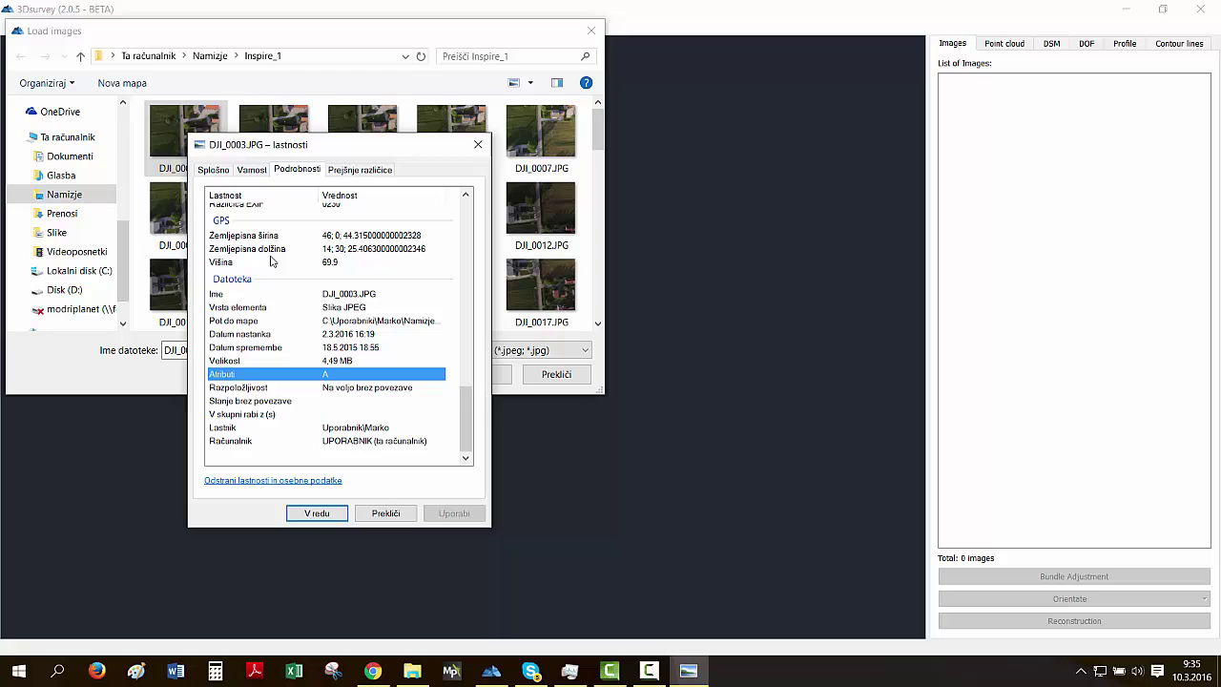
- Load all 75 photos from the Inspire_1 folder into the project
click(317, 515)
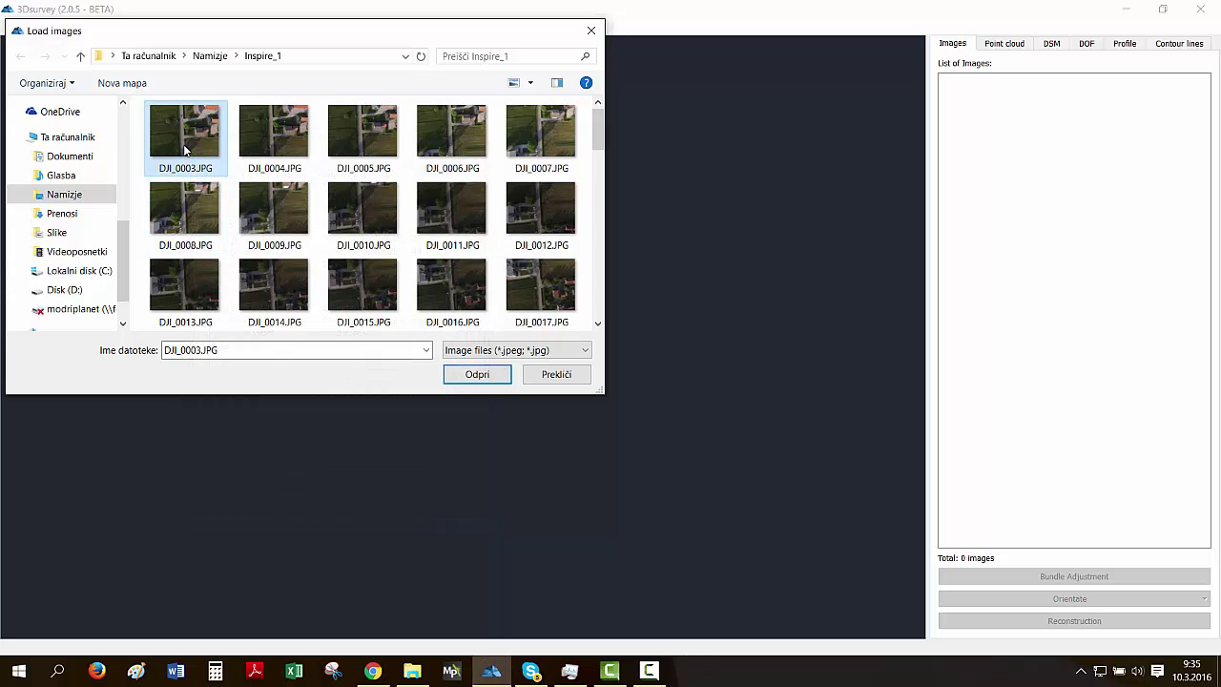
key(ctrl+a)
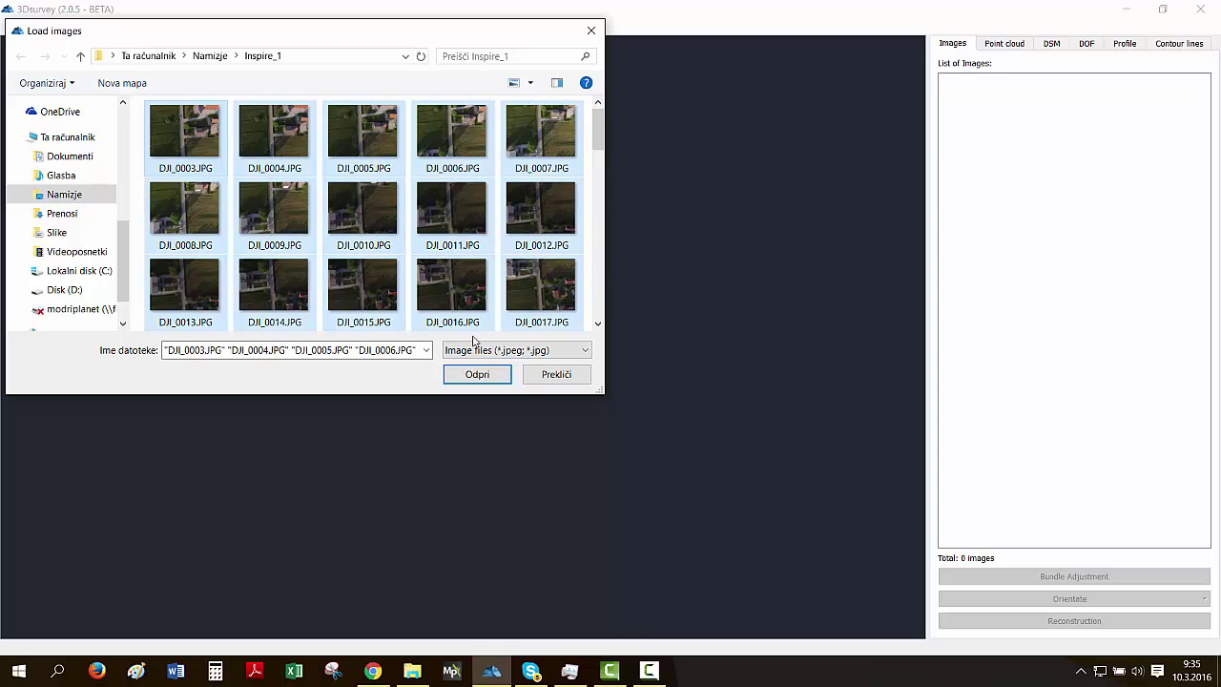
click(477, 374)
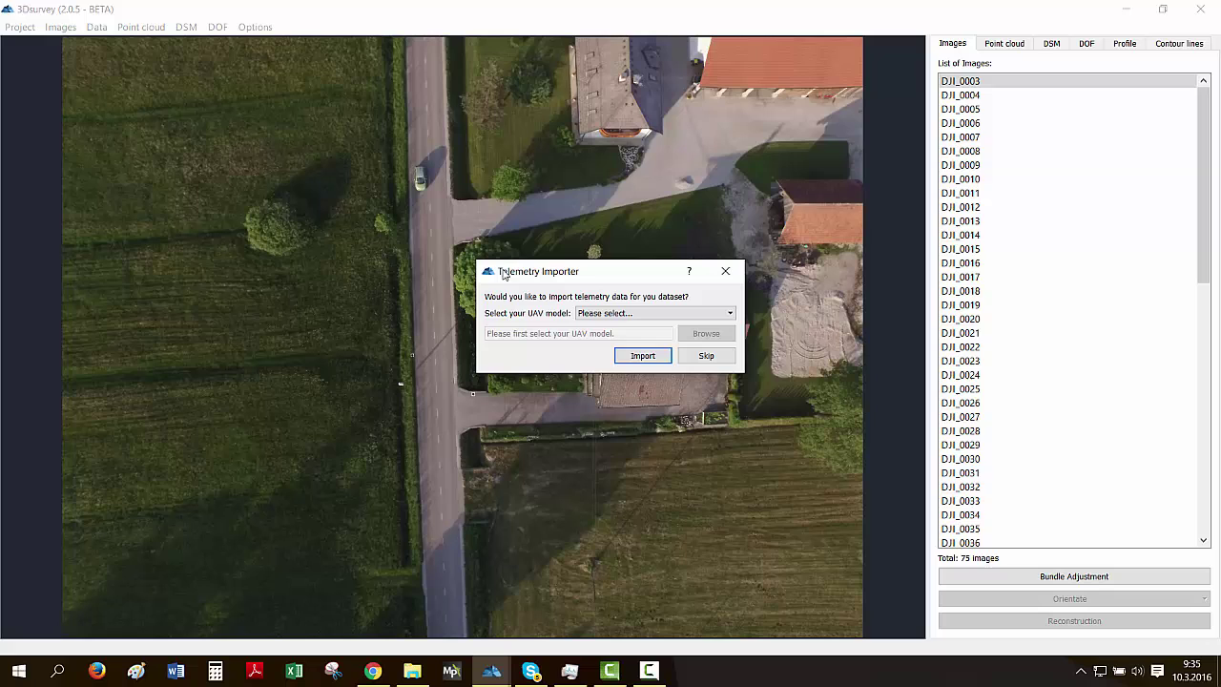
- Import the images' telemetry from their Exif data in the Telemetry Importer
click(620, 317)
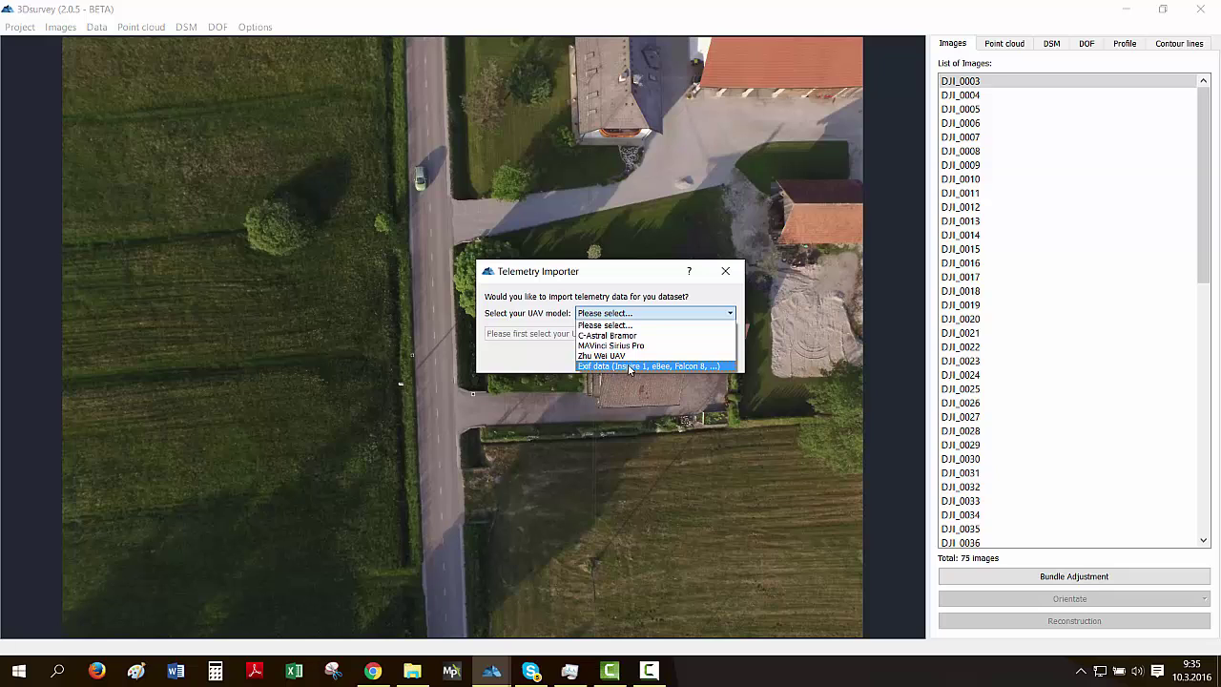
click(683, 367)
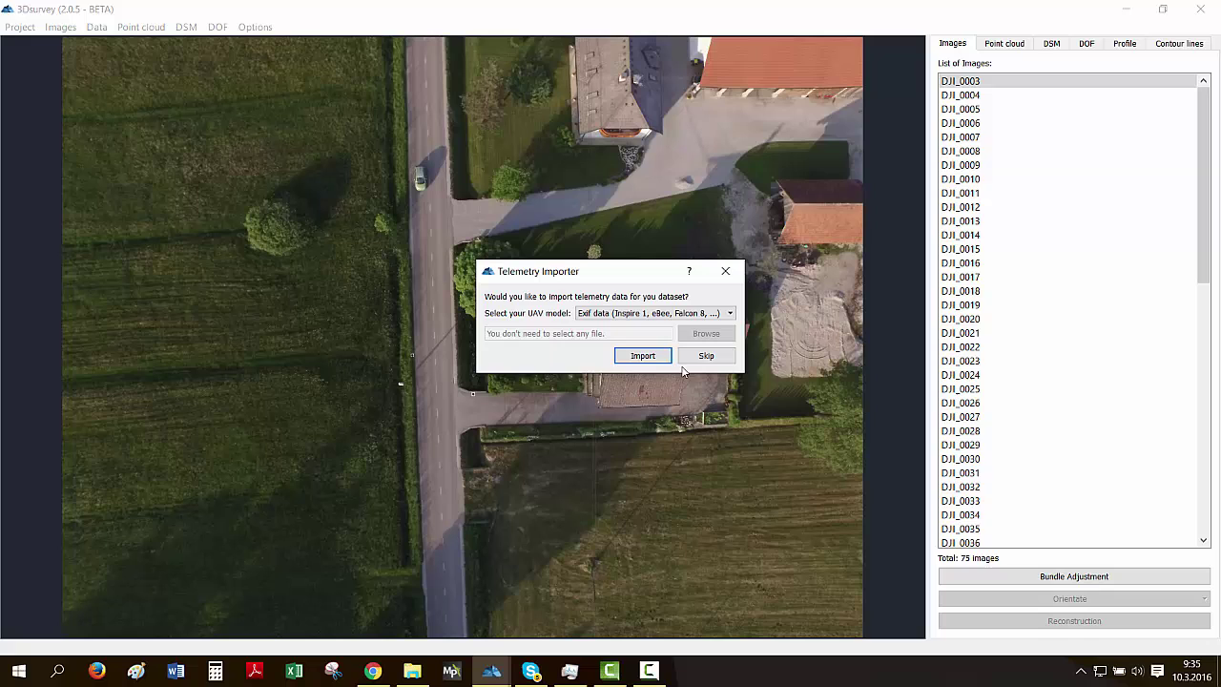
click(642, 356)
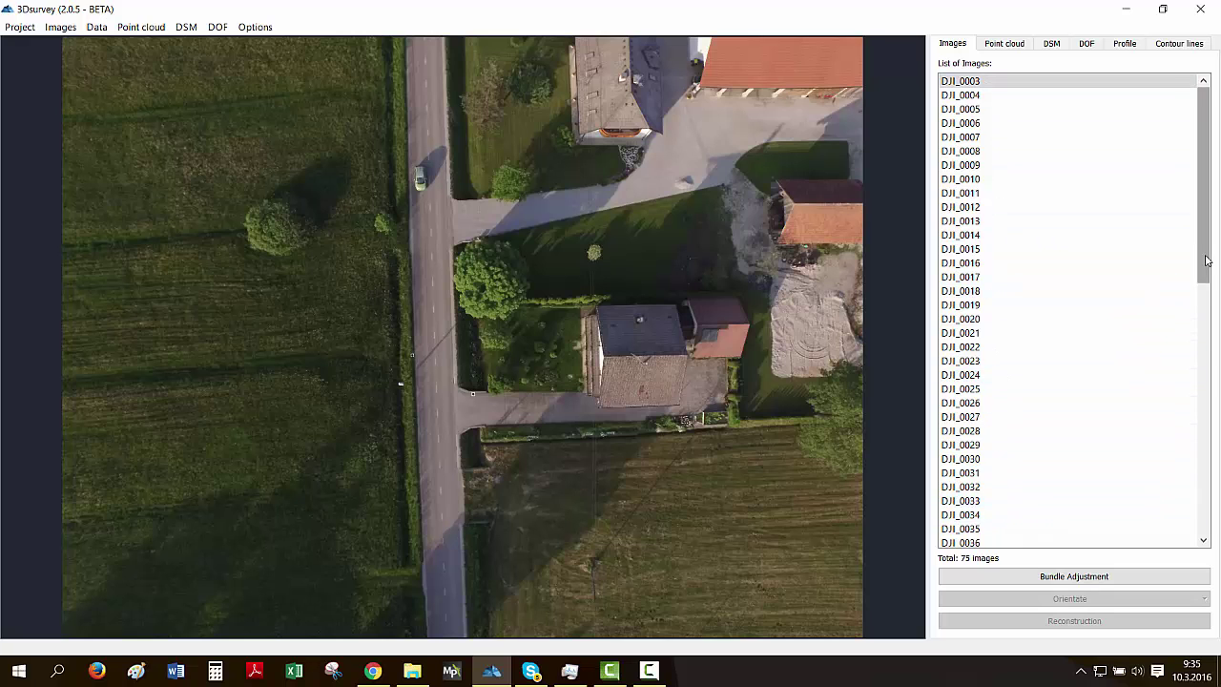
- Bring up the widened bundle adjustment settings: Global on, 80,00m fly height, Normal extraction
mouse_move(1204, 229)
mouse_down()
mouse_move(1204, 436)
mouse_move(1204, 229)
mouse_up()
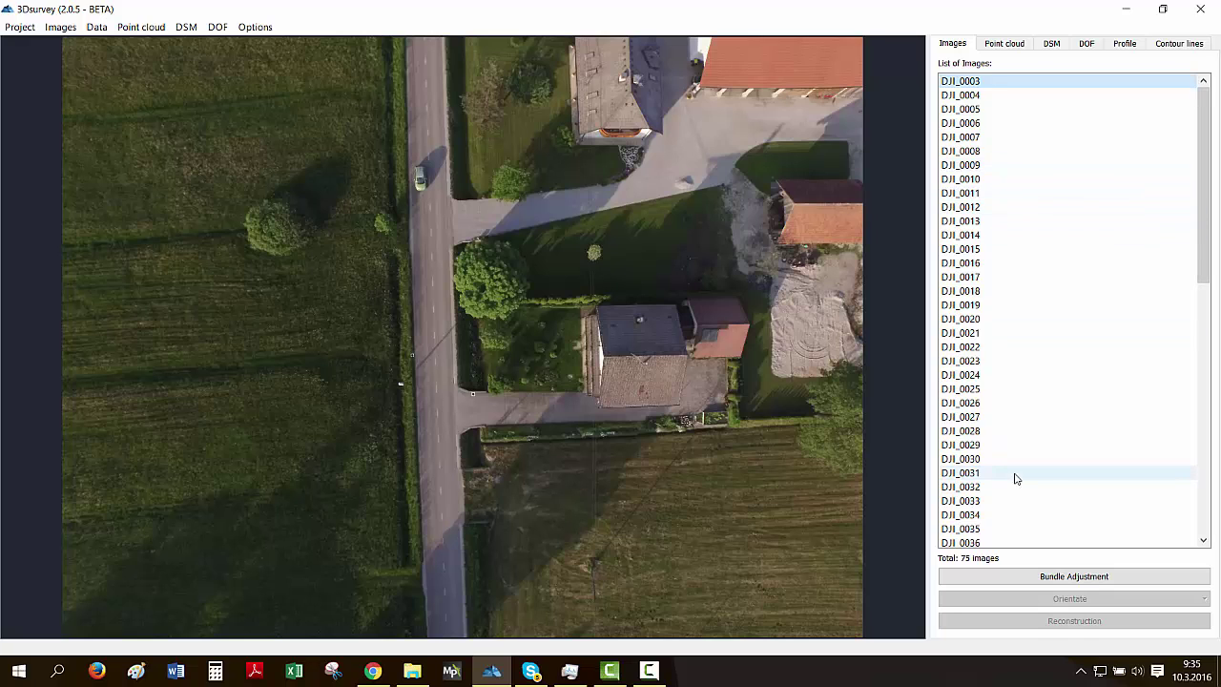
click(1041, 577)
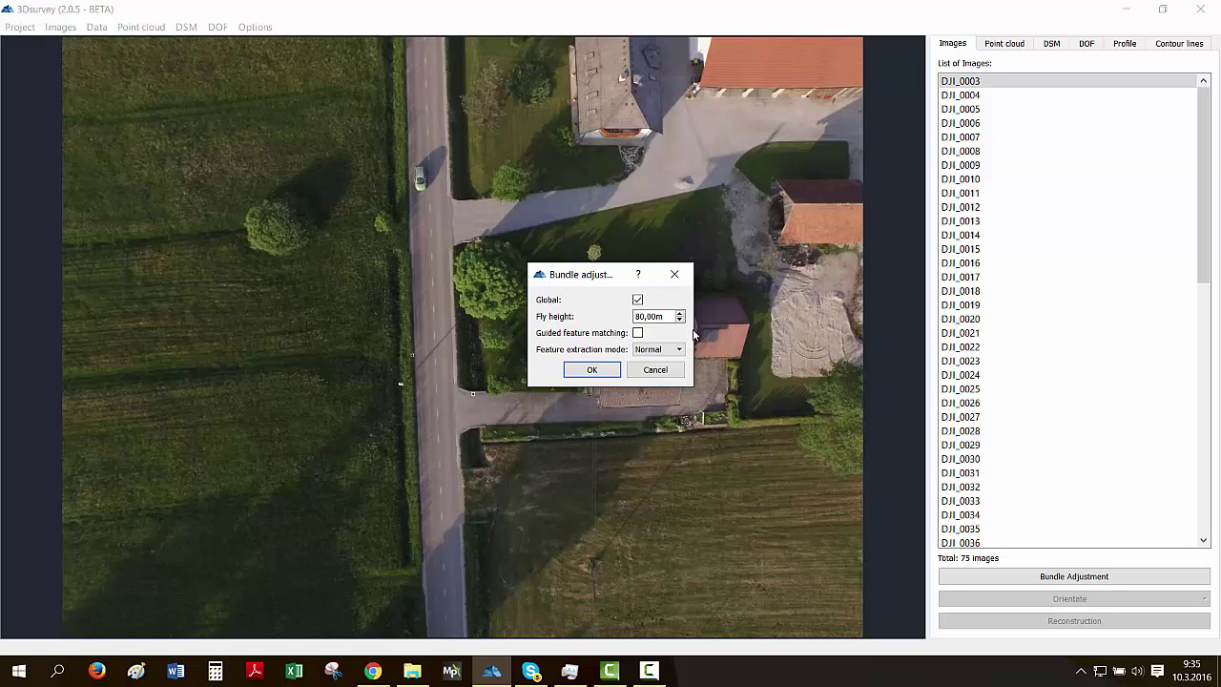
drag(695, 334, 874, 334)
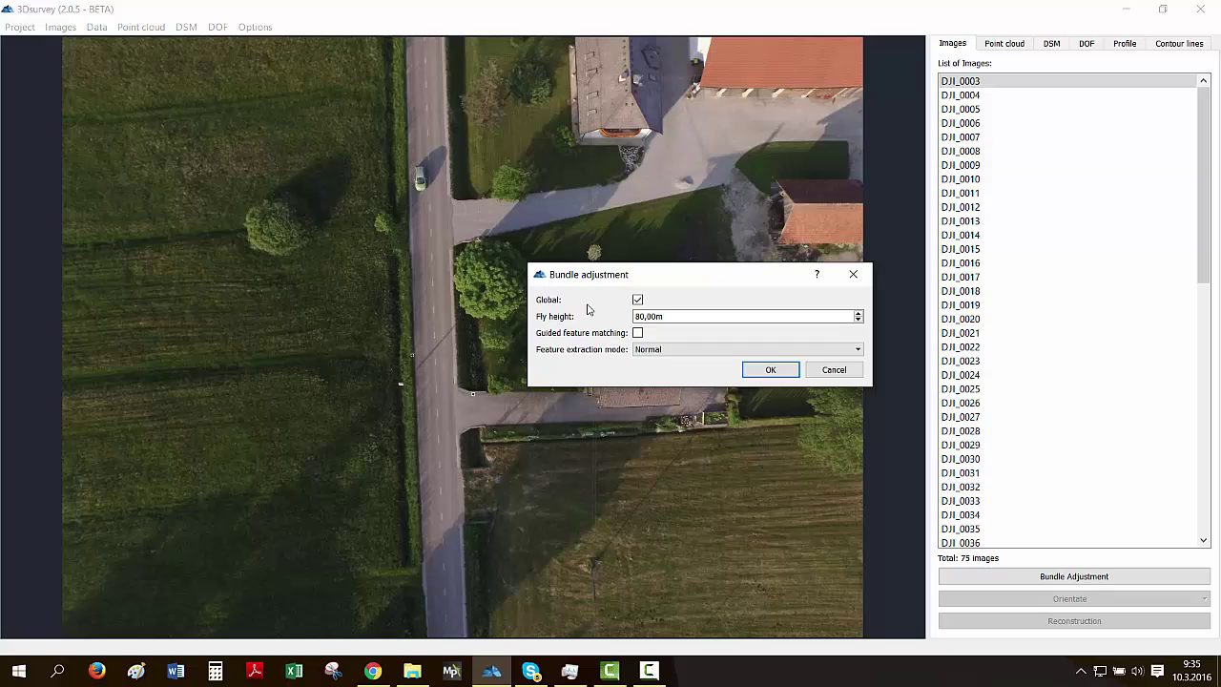
click(649, 316)
- Run the bundle adjustment, accepting the DJI camera's 3,61 mm focal length and 6,170 mm CCD width
click(770, 372)
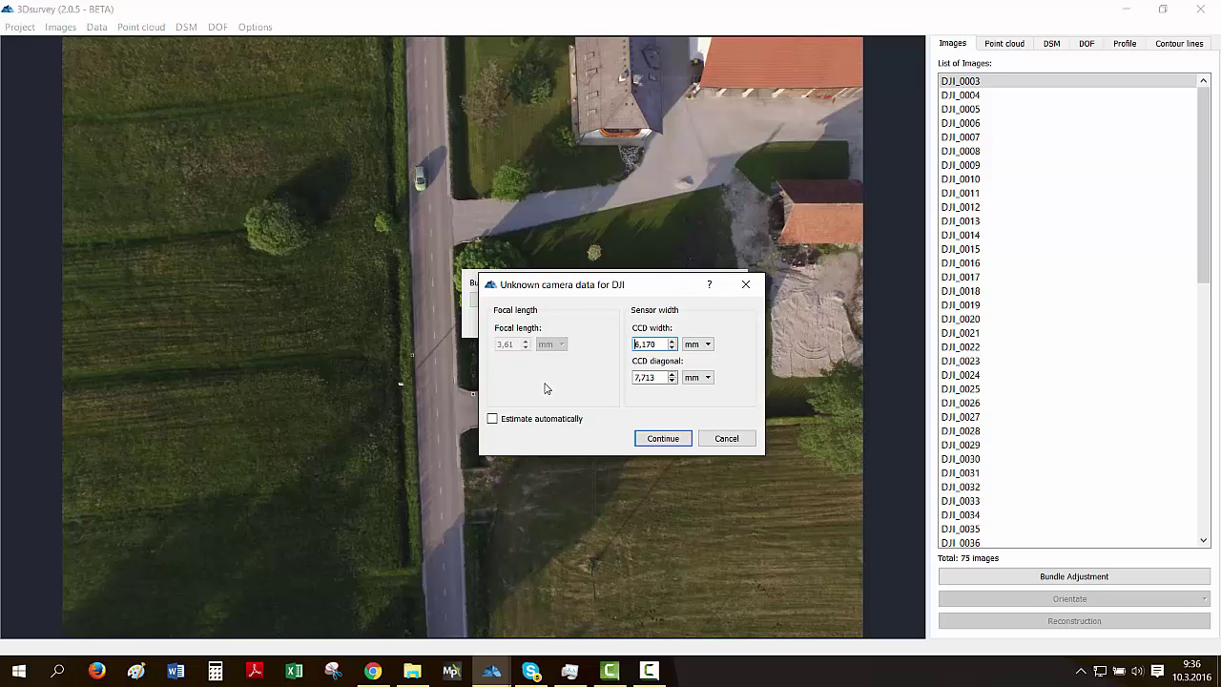
click(661, 440)
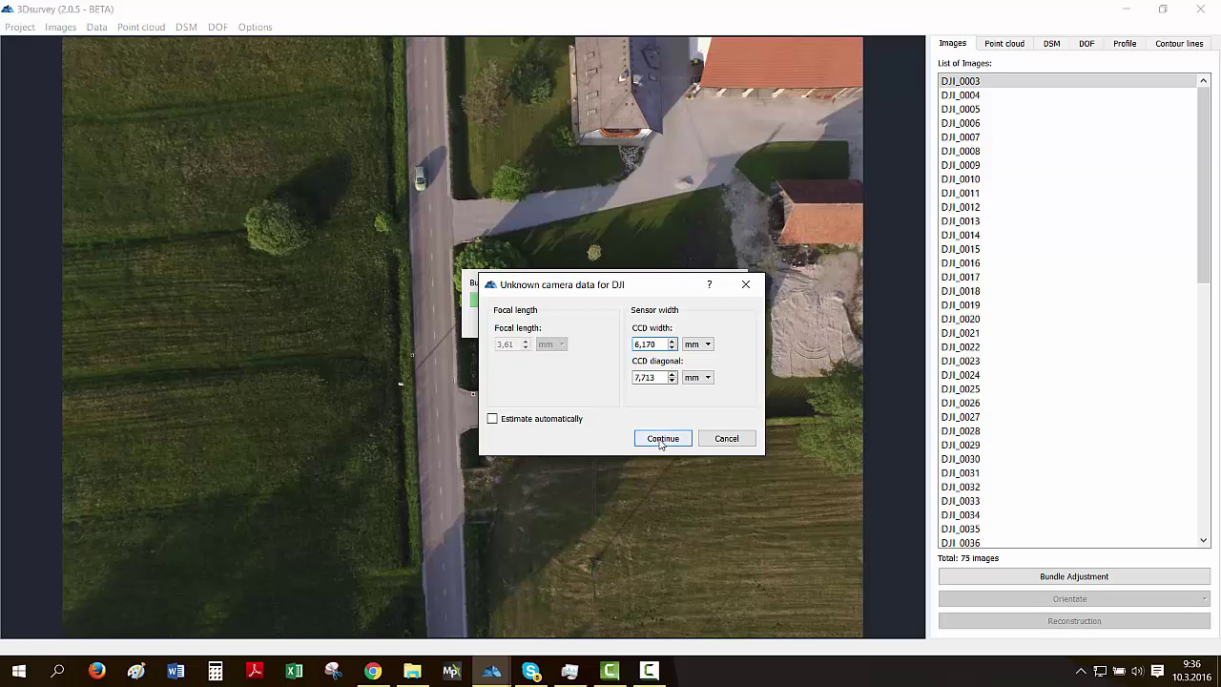
click(661, 441)
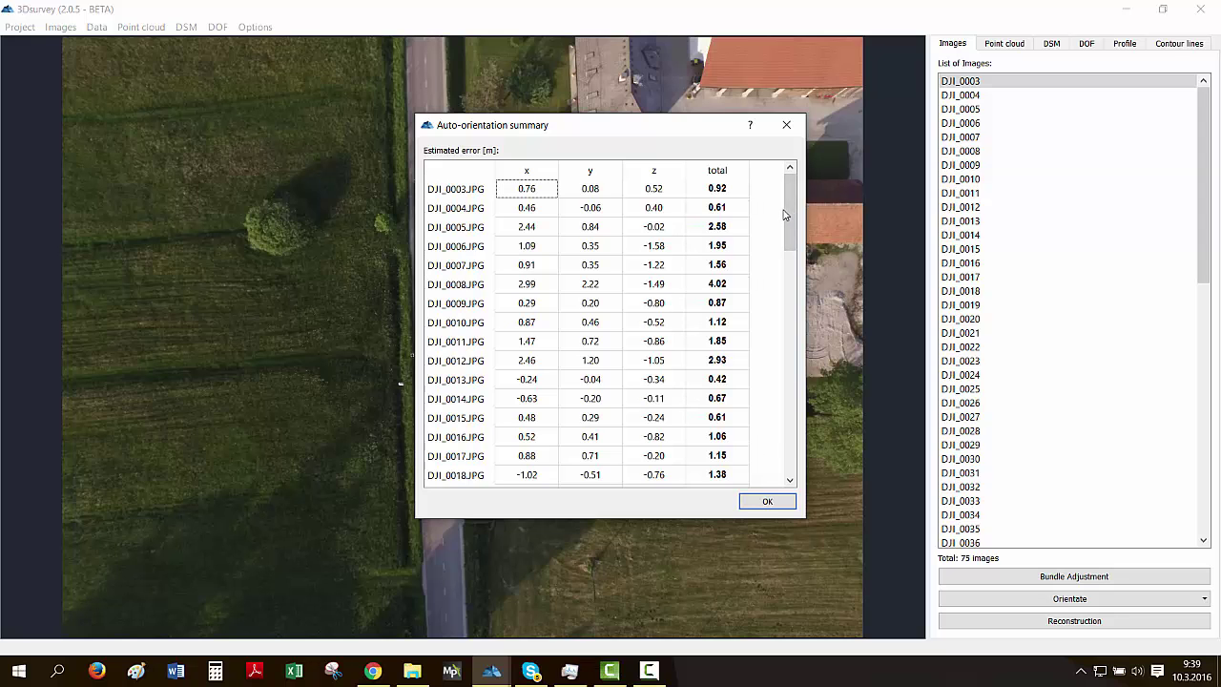
mouse_move(785, 212)
mouse_down()
mouse_move(796, 240)
mouse_move(793, 447)
mouse_move(790, 191)
mouse_up()
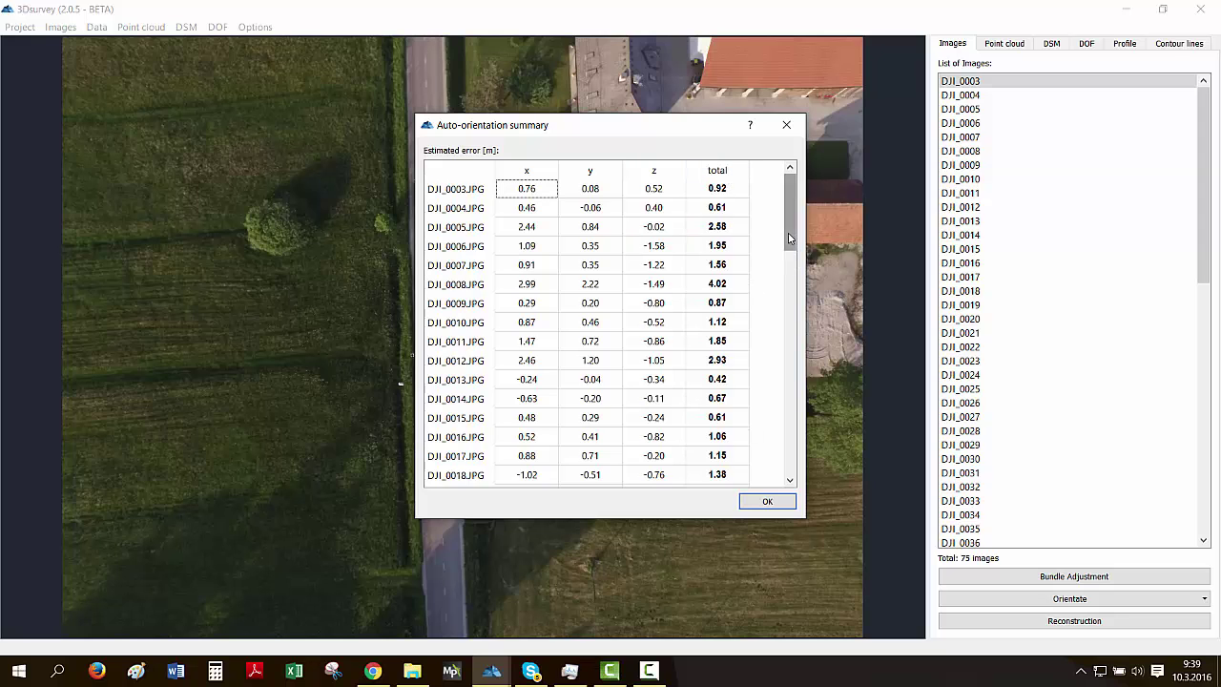
drag(790, 243, 791, 485)
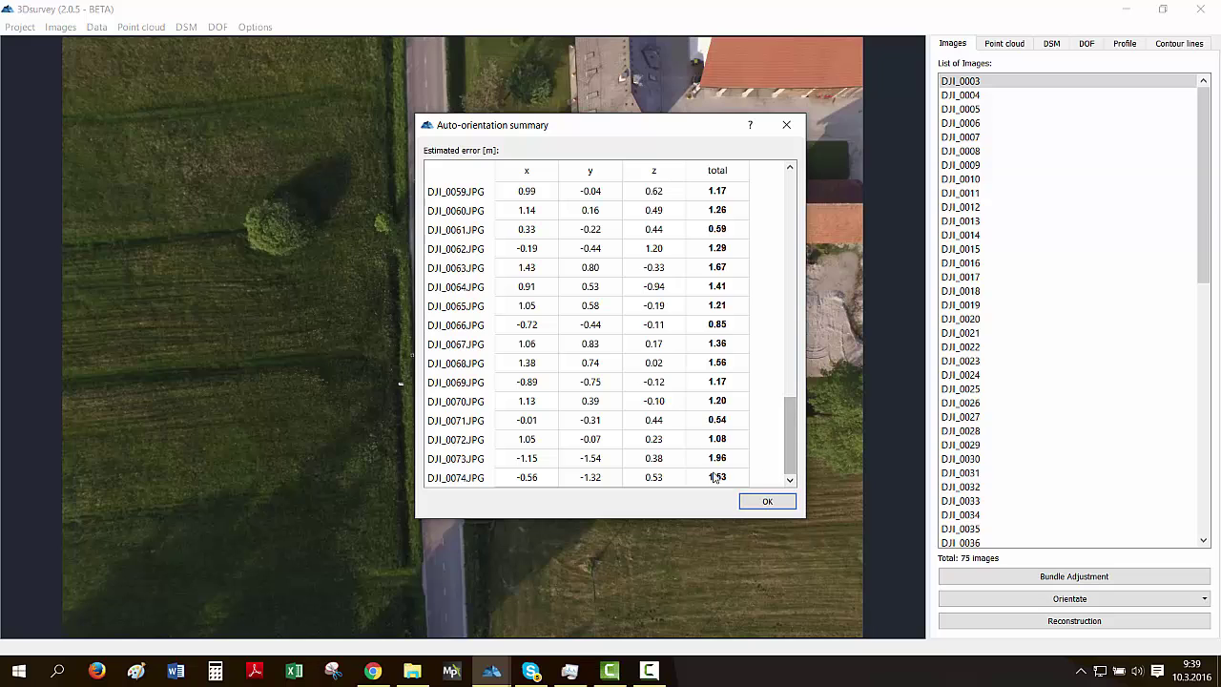
- Dismiss the error summary and run dense reconstruction at High level with minimum overlap 3
click(775, 502)
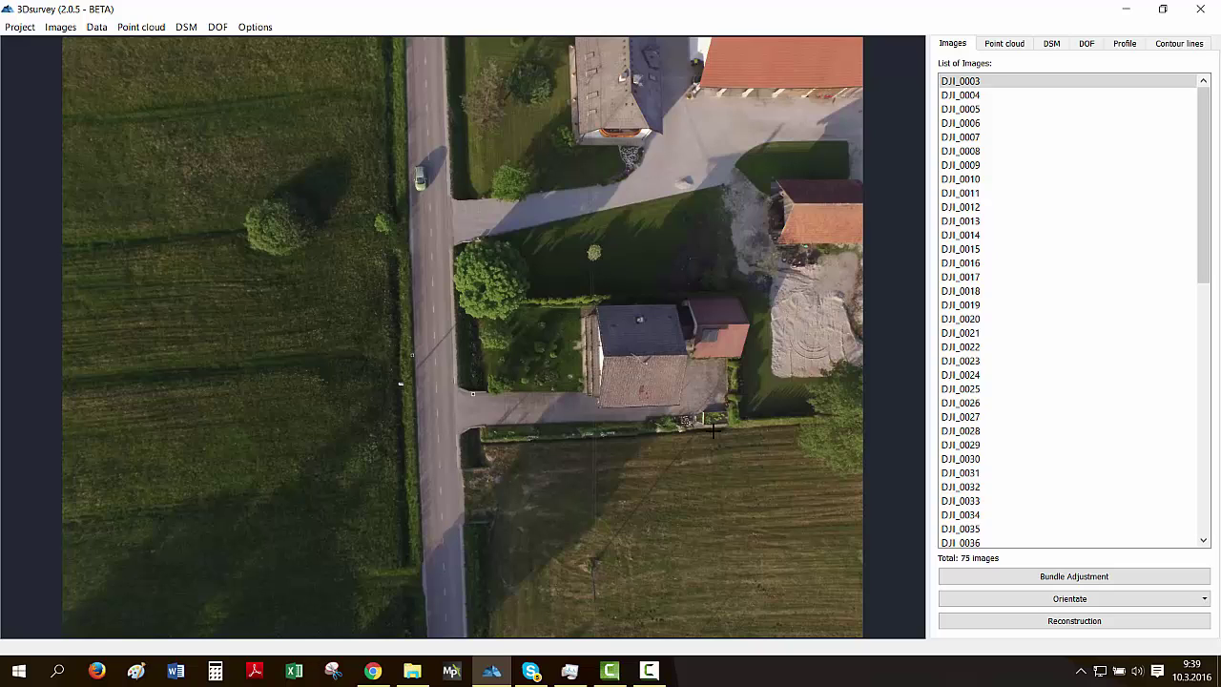
click(1070, 622)
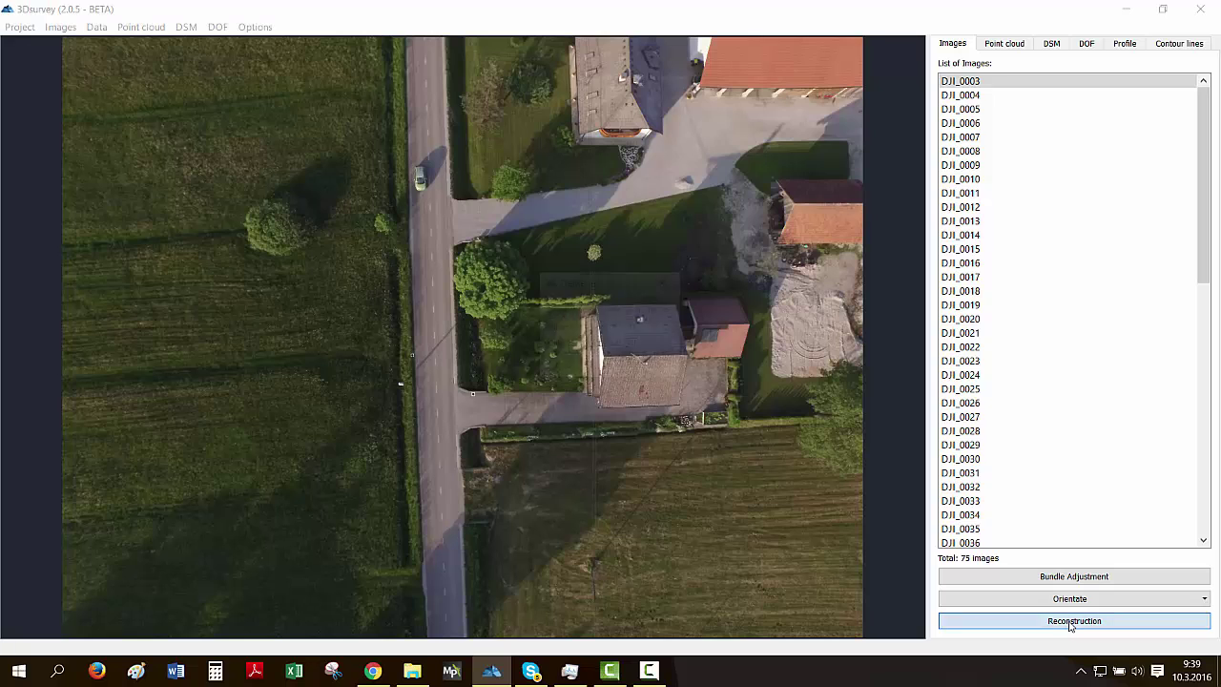
drag(681, 345, 869, 360)
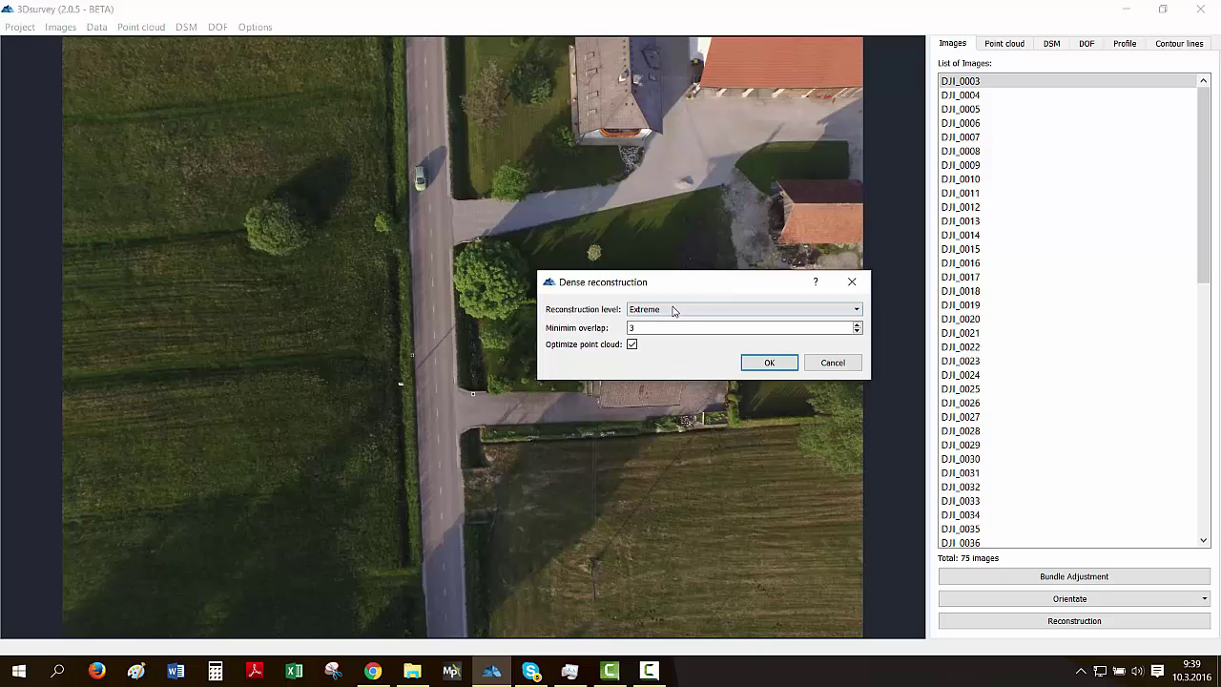
click(629, 311)
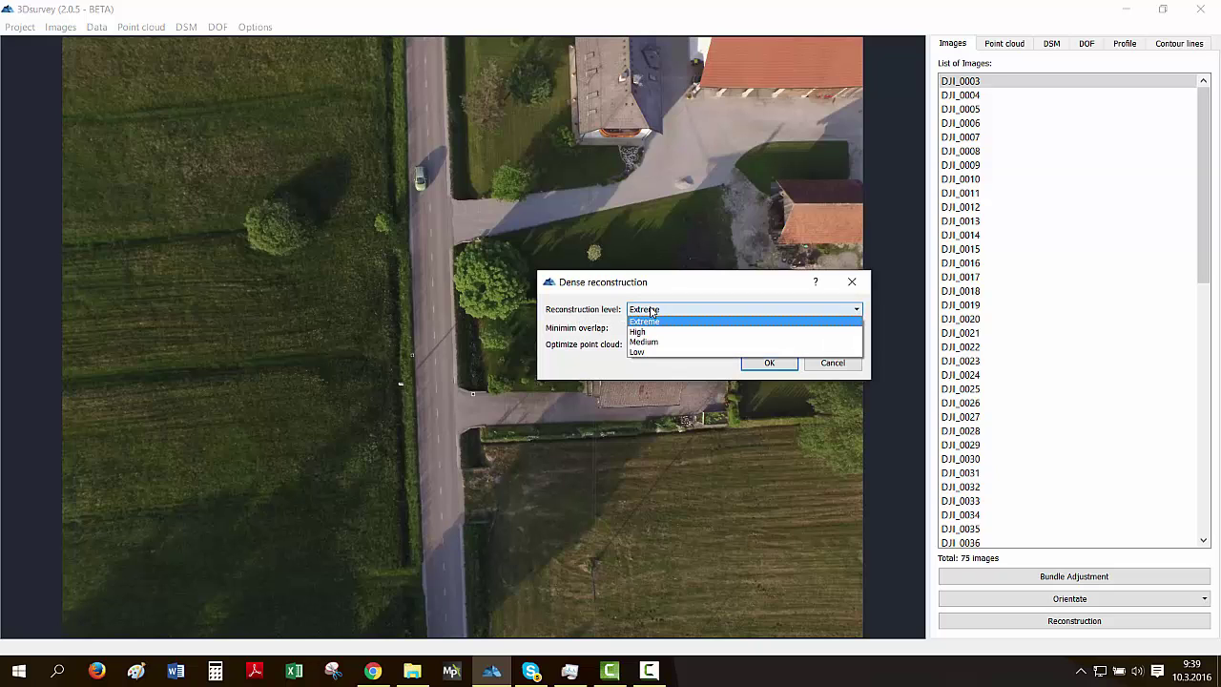
click(641, 331)
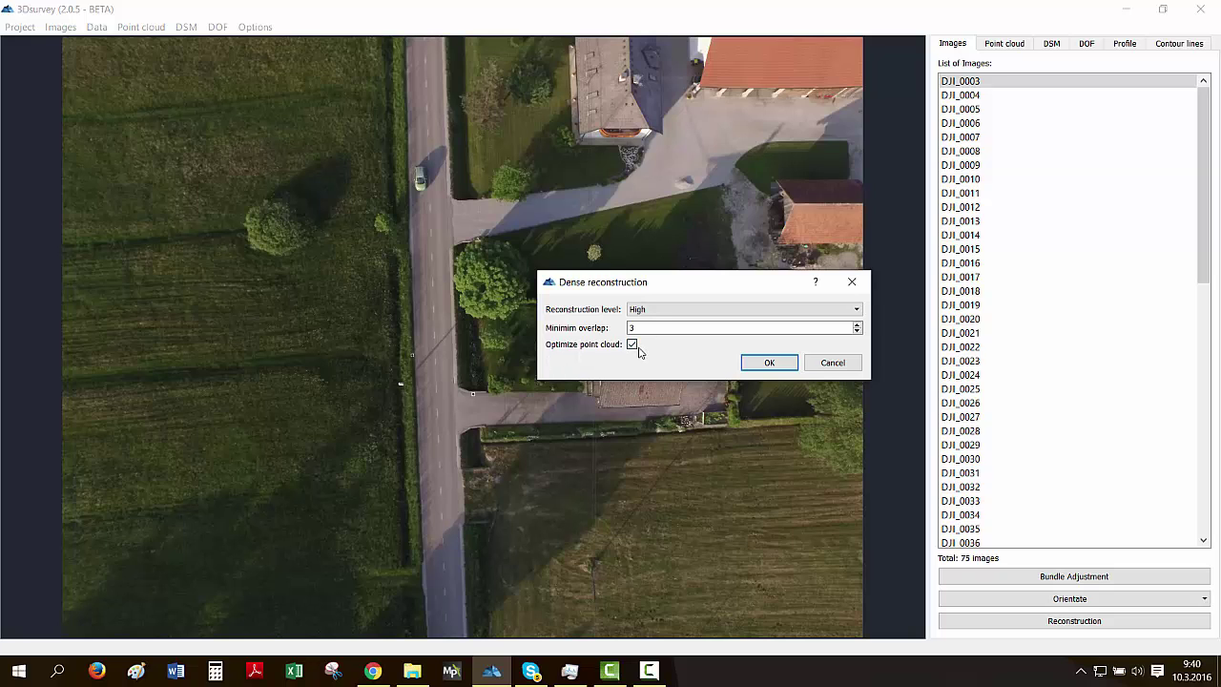
click(770, 363)
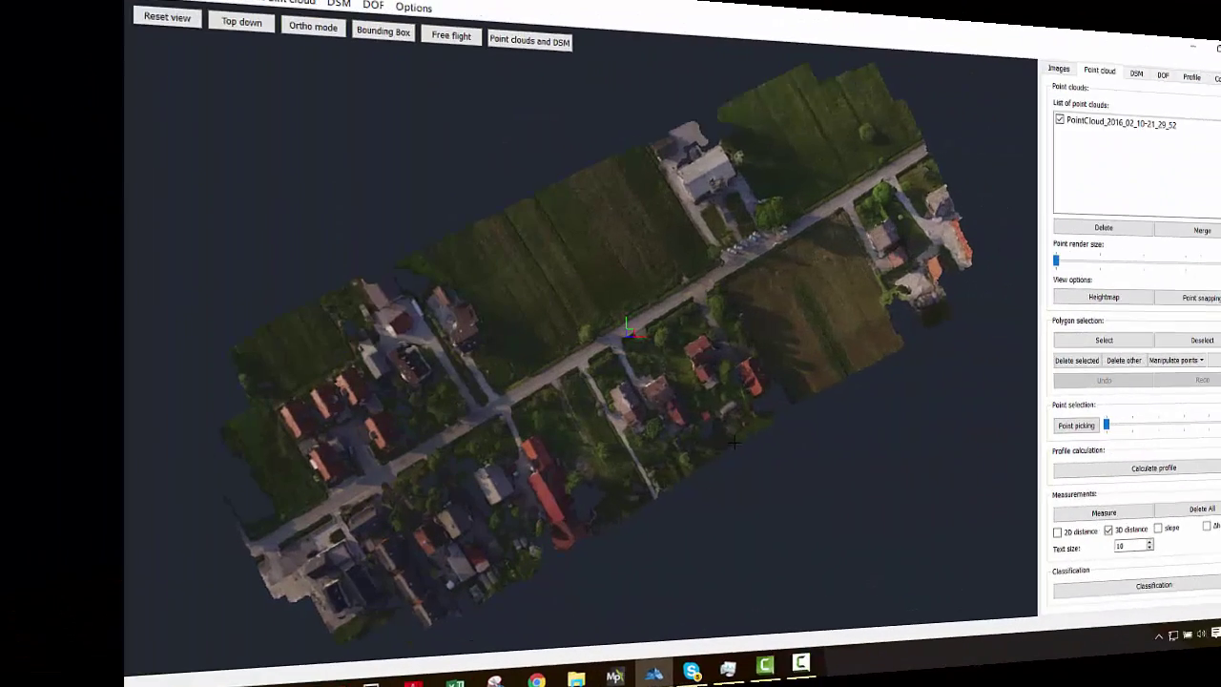
scroll(429, 408, up, 5)
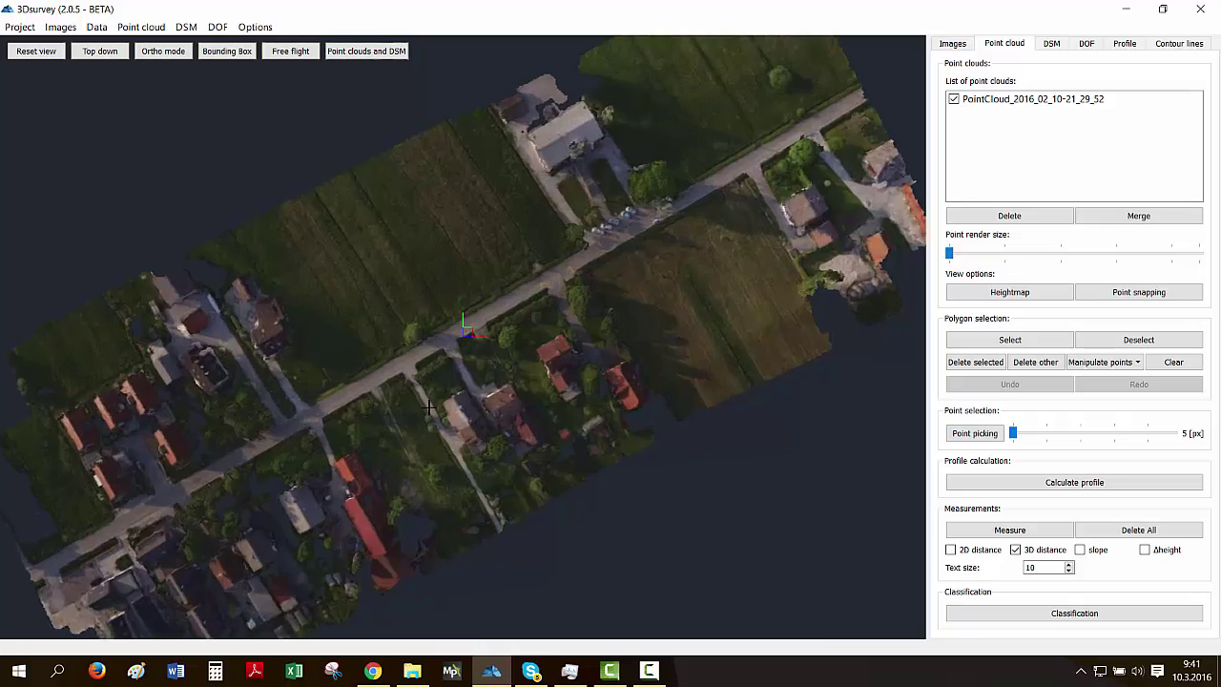
drag(429, 409, 886, 301)
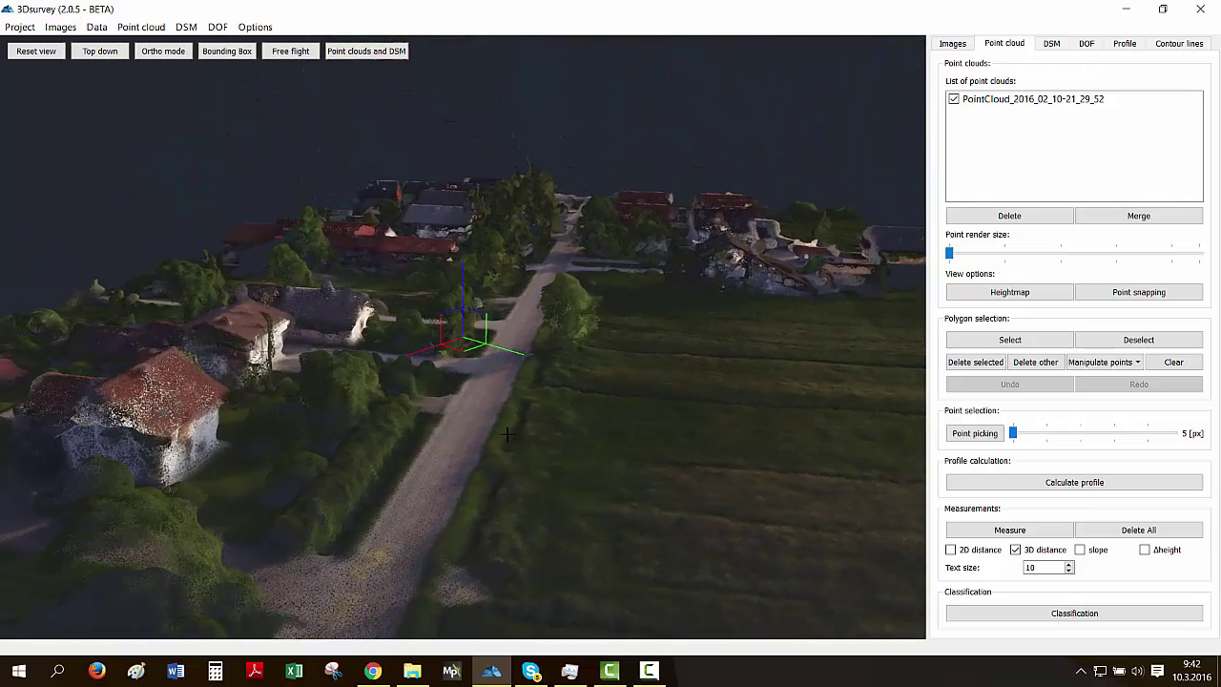
scroll(506, 433, down, 3)
drag(506, 433, 456, 503)
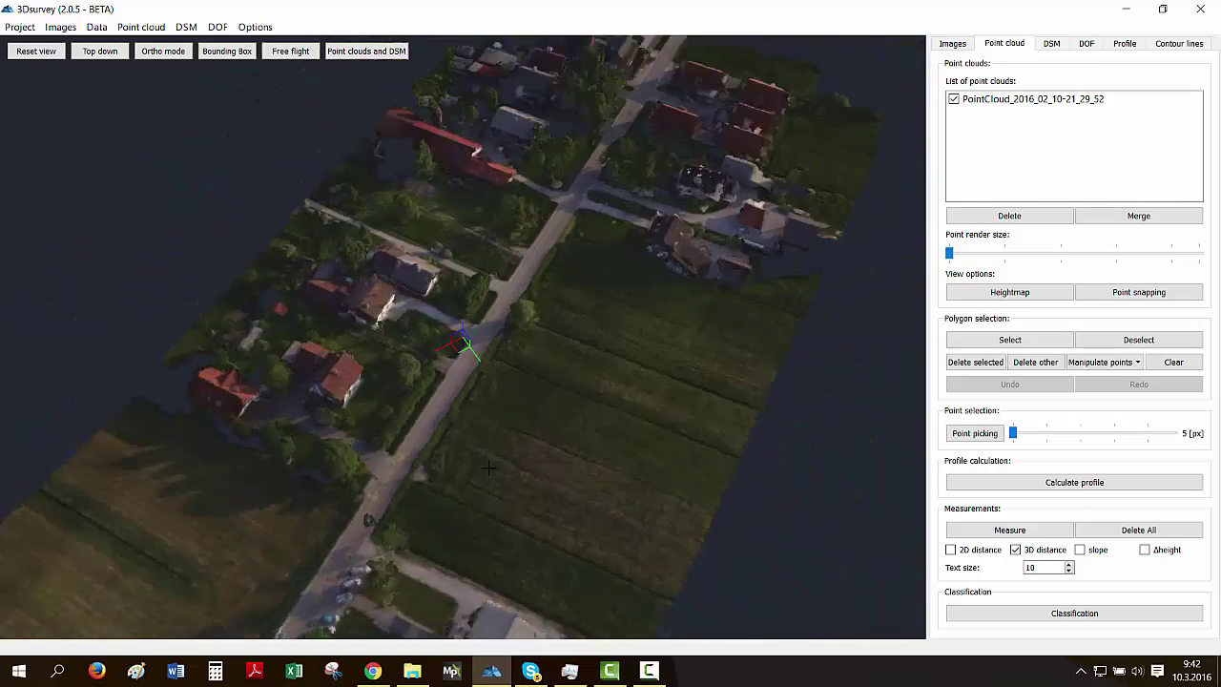
scroll(456, 503, up, 3)
scroll(456, 503, down, 2)
scroll(477, 424, down, 3)
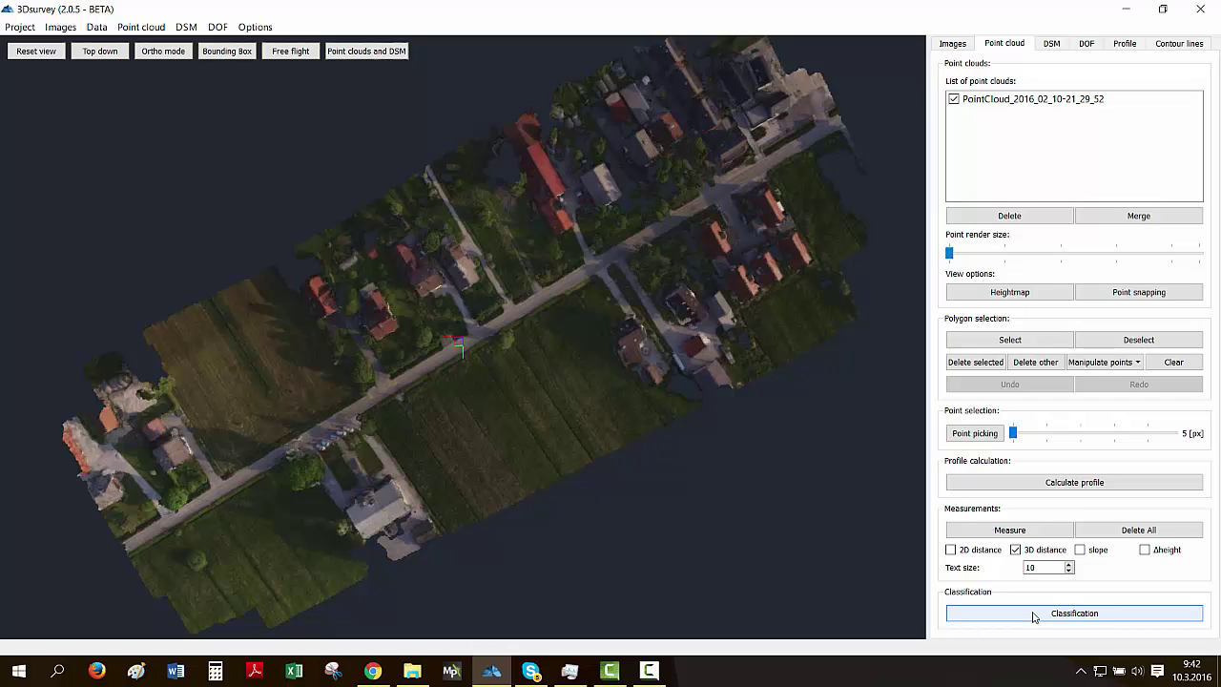
- Open classification for PointCloud_2016_02_10-21_29_52, moving the dialog up-left and enlarging it
click(1033, 617)
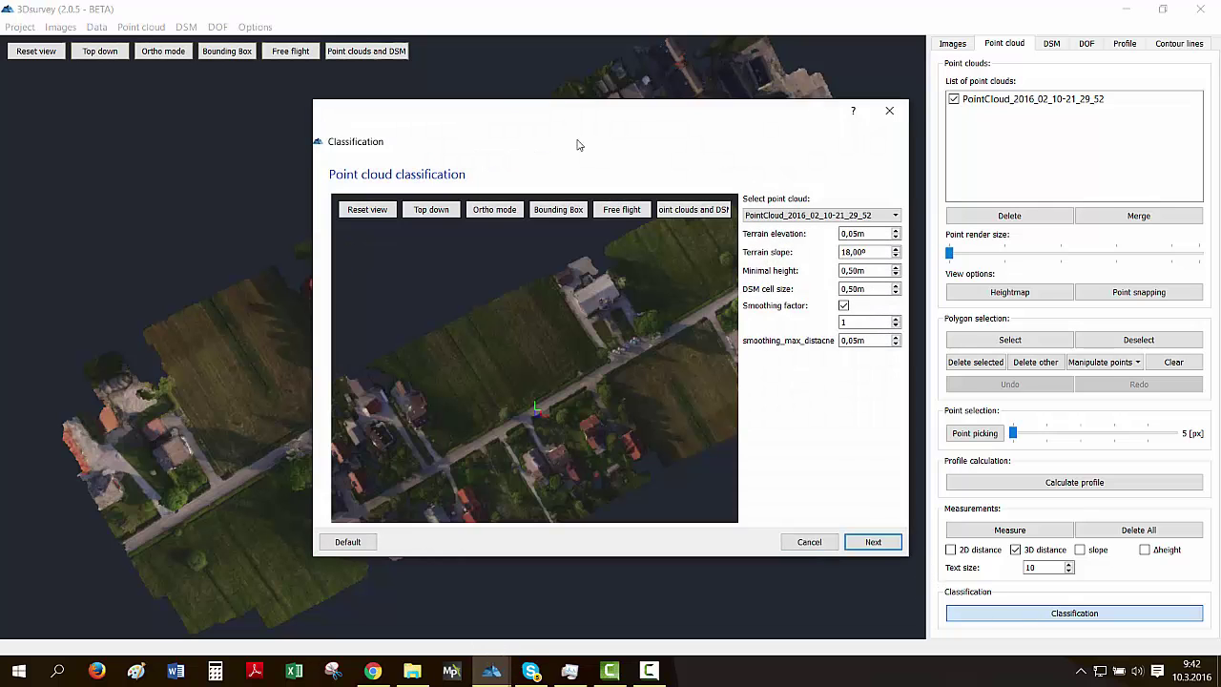
drag(578, 144, 361, 88)
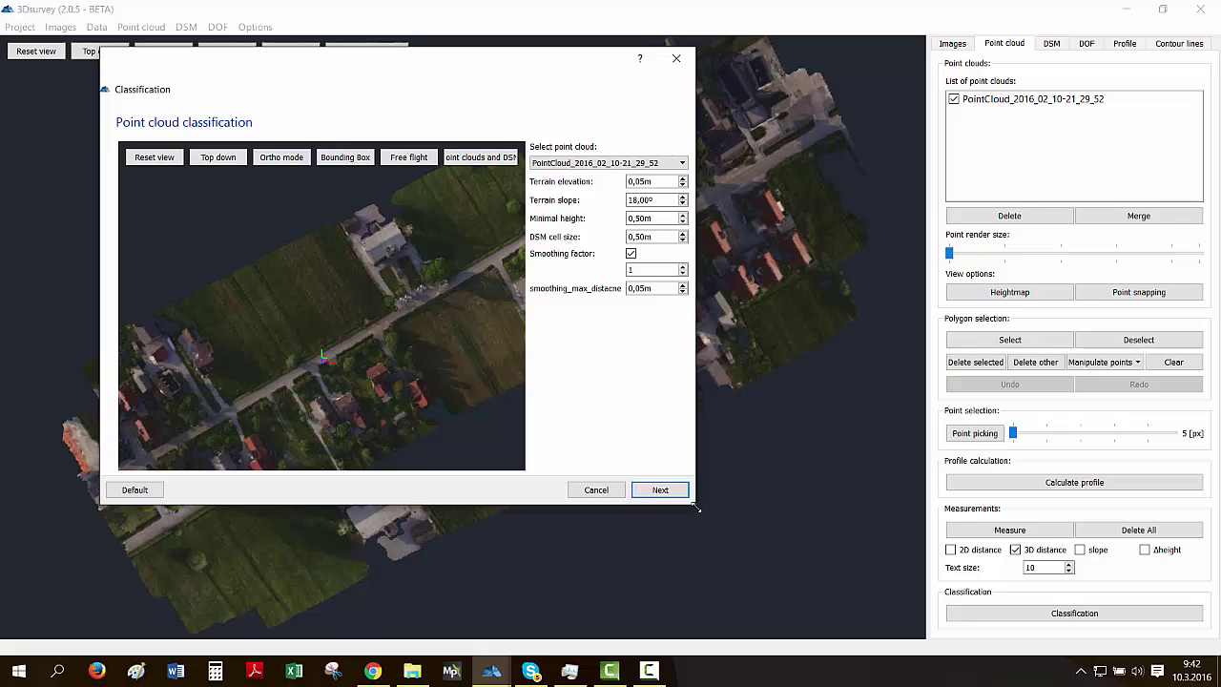
drag(695, 504, 1046, 615)
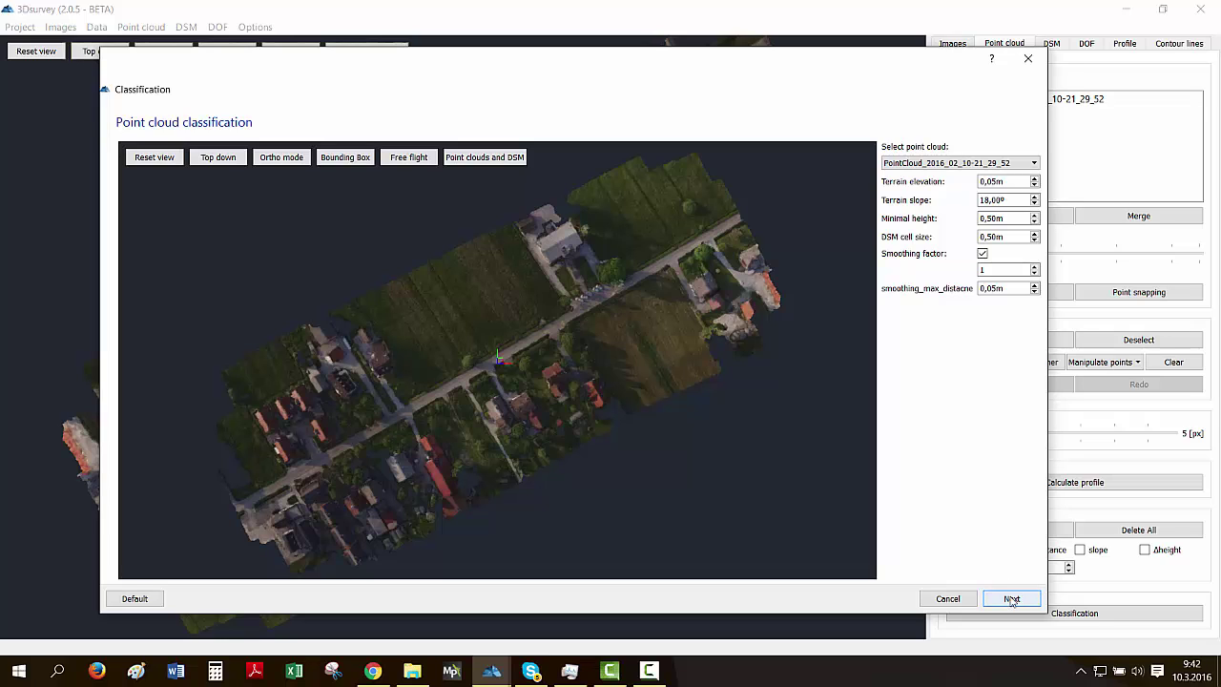
- Run both classification steps with 18,00° terrain slope and 0,50m cell size, then finish
click(1011, 598)
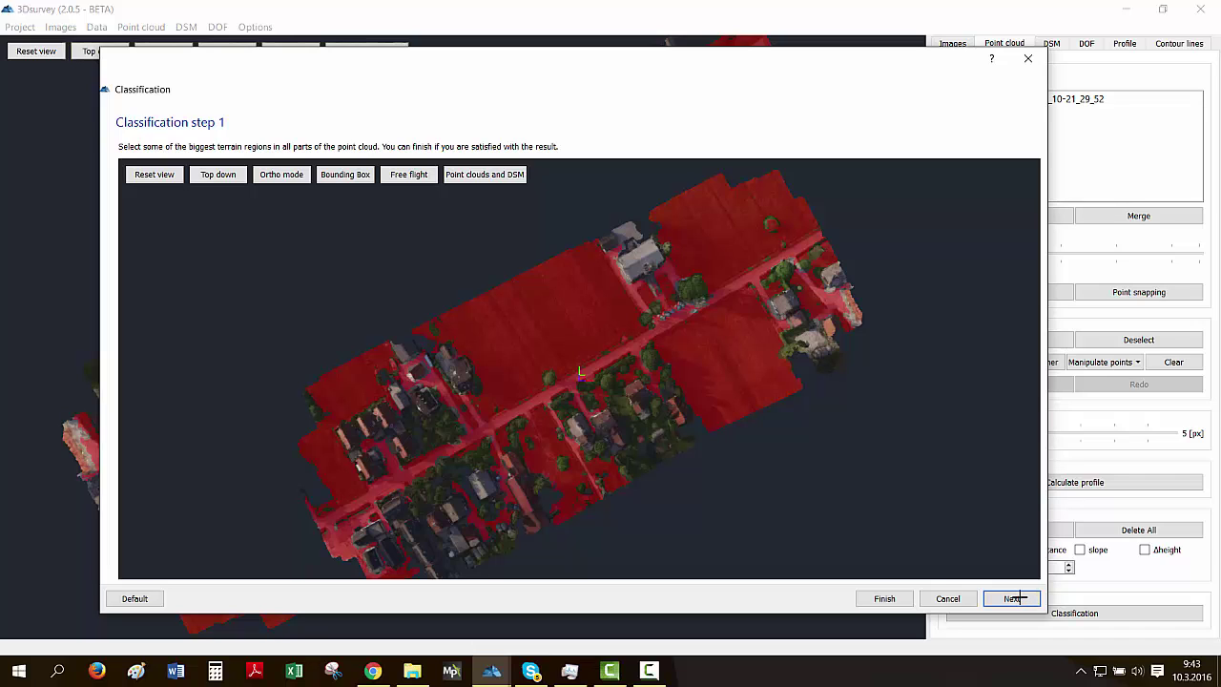
click(1013, 598)
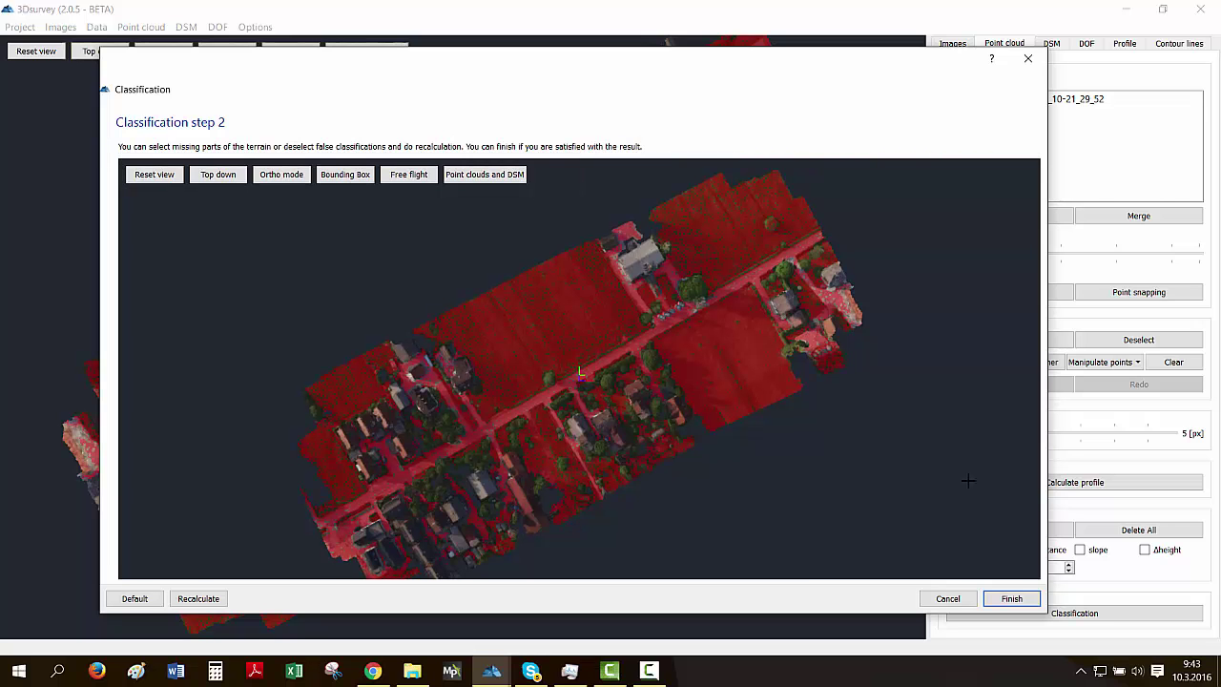
click(999, 601)
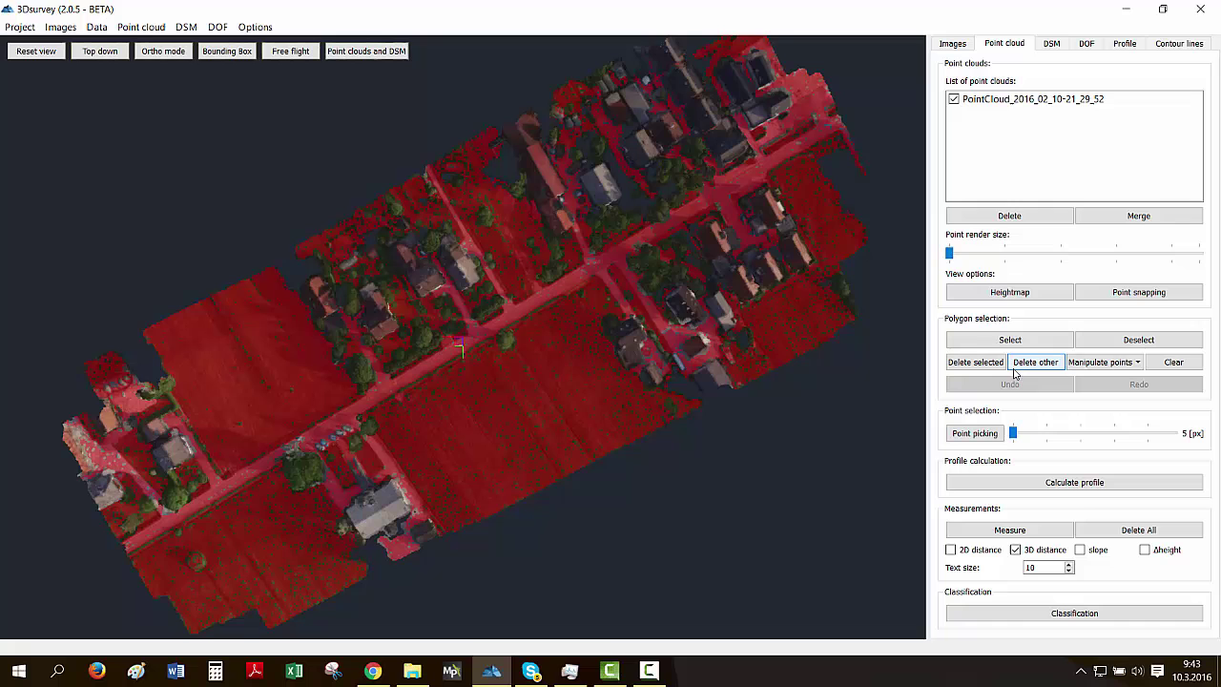
- Delete all points except the classified terrain, leaving only the bare ground
drag(578, 399, 412, 328)
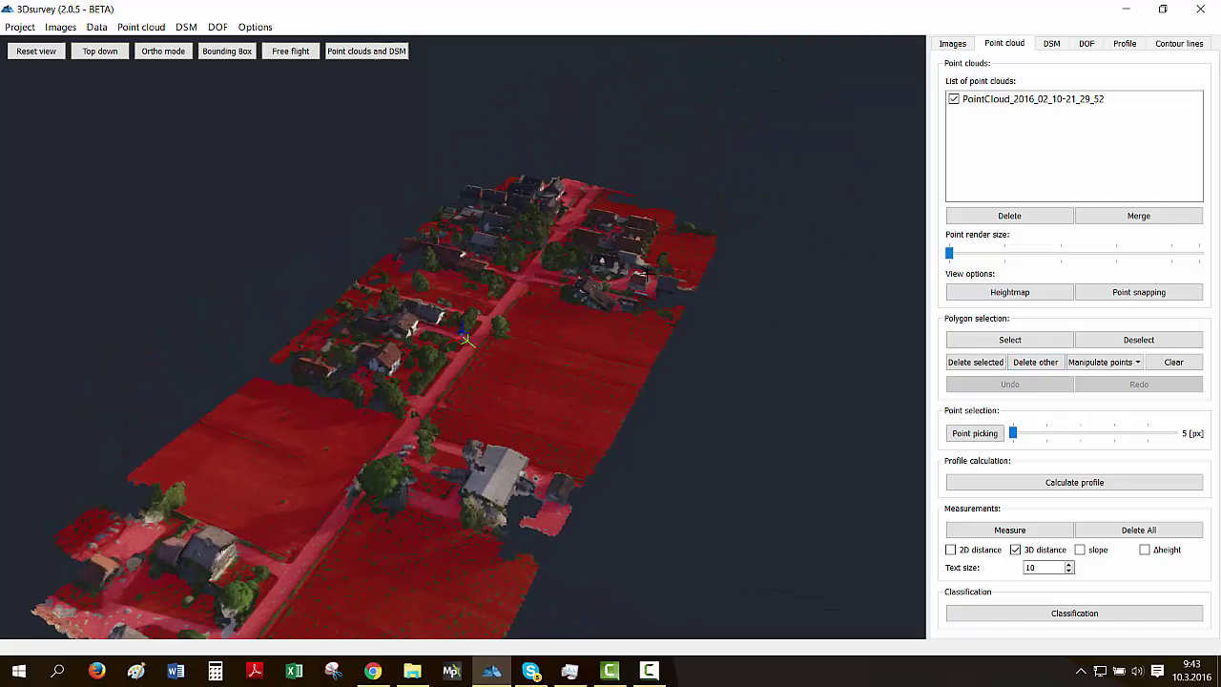
click(1021, 362)
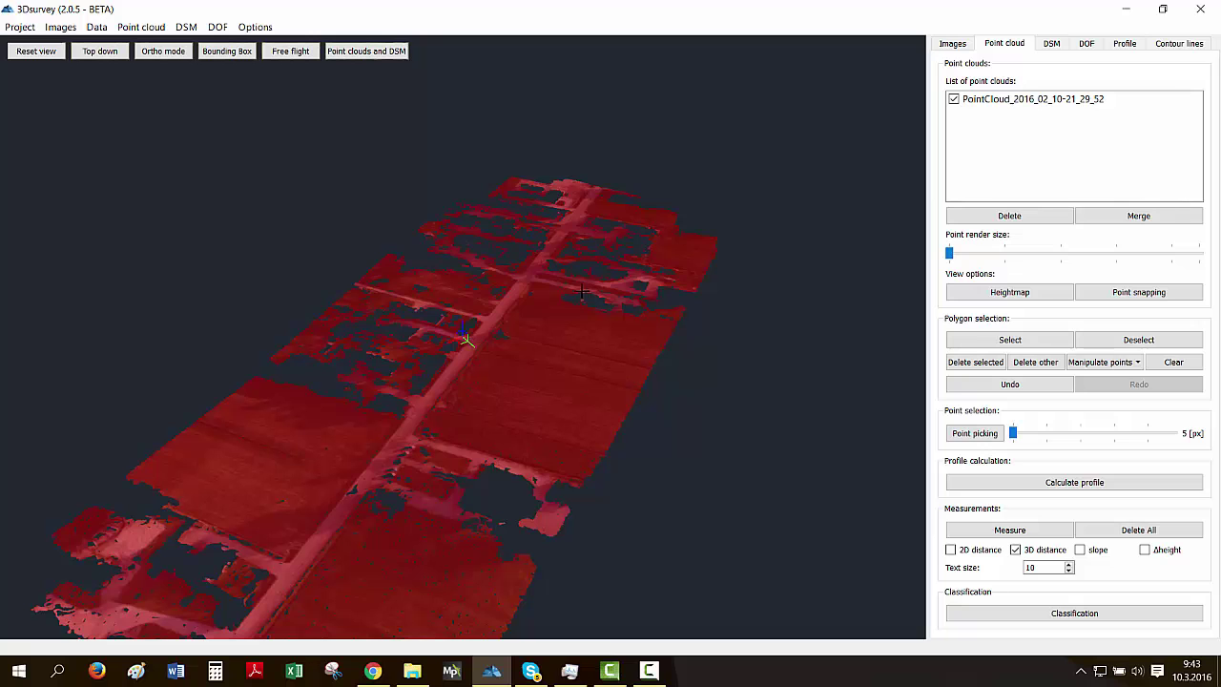
click(186, 27)
click(210, 49)
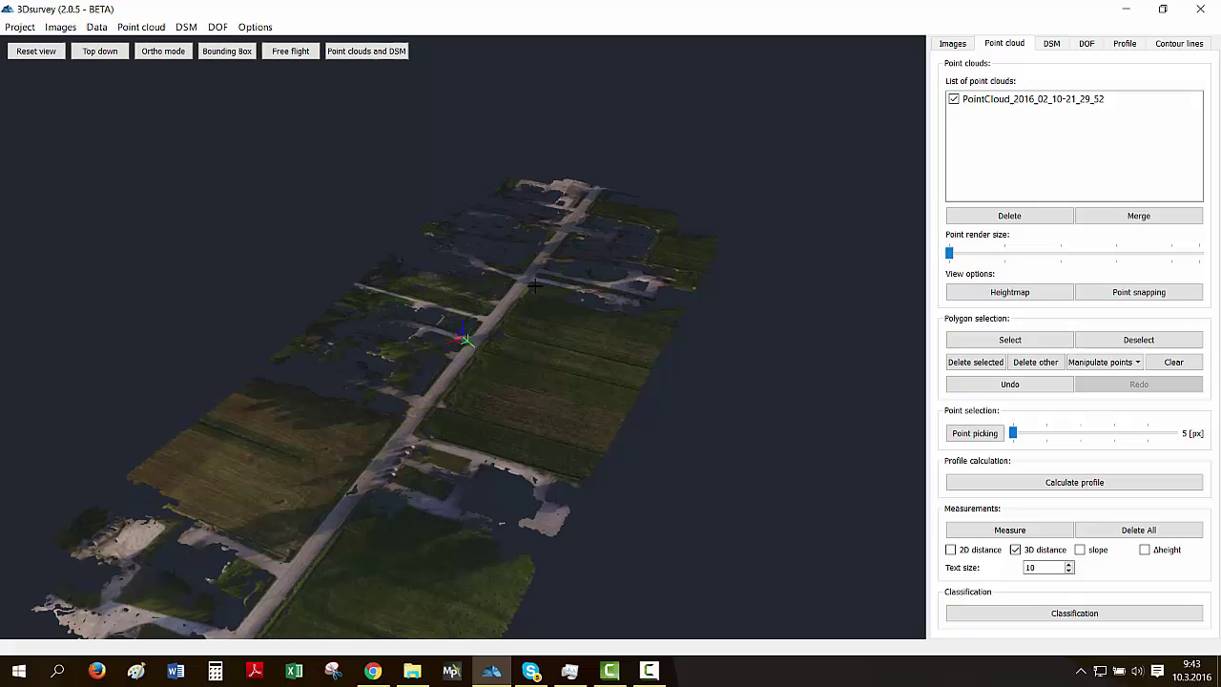
click(186, 27)
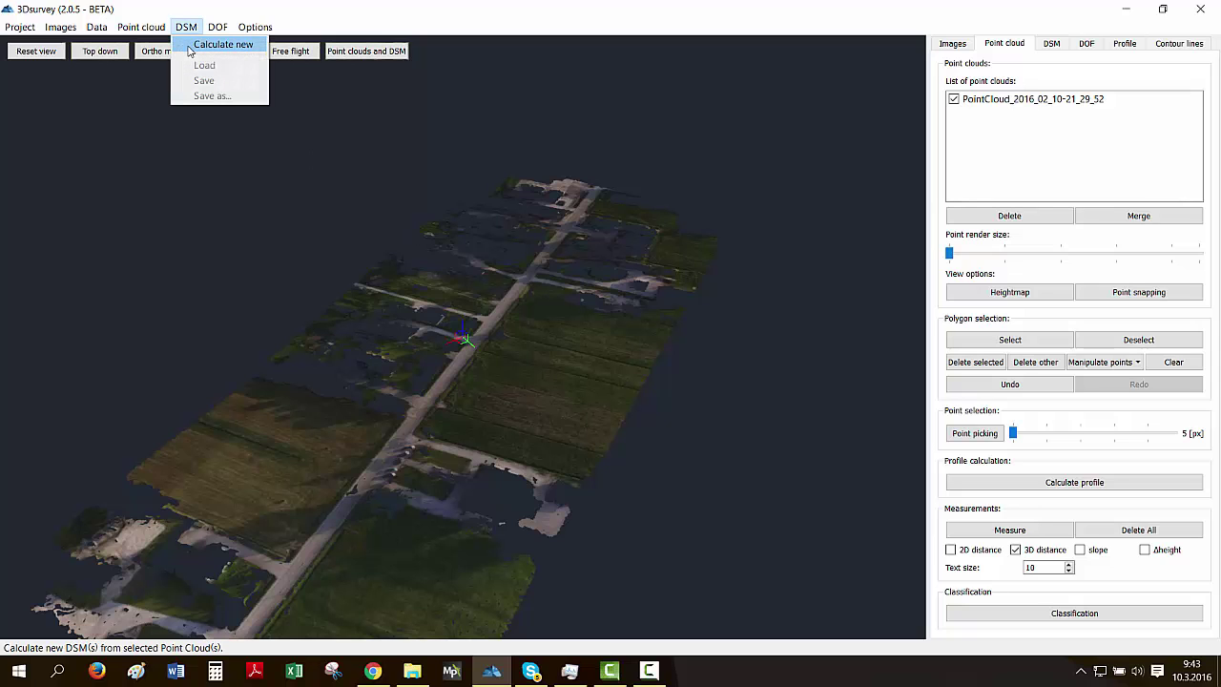
- Calculate a new DSM with 1,000m grid cells, All hole filling and 3-cell smoothing
click(219, 45)
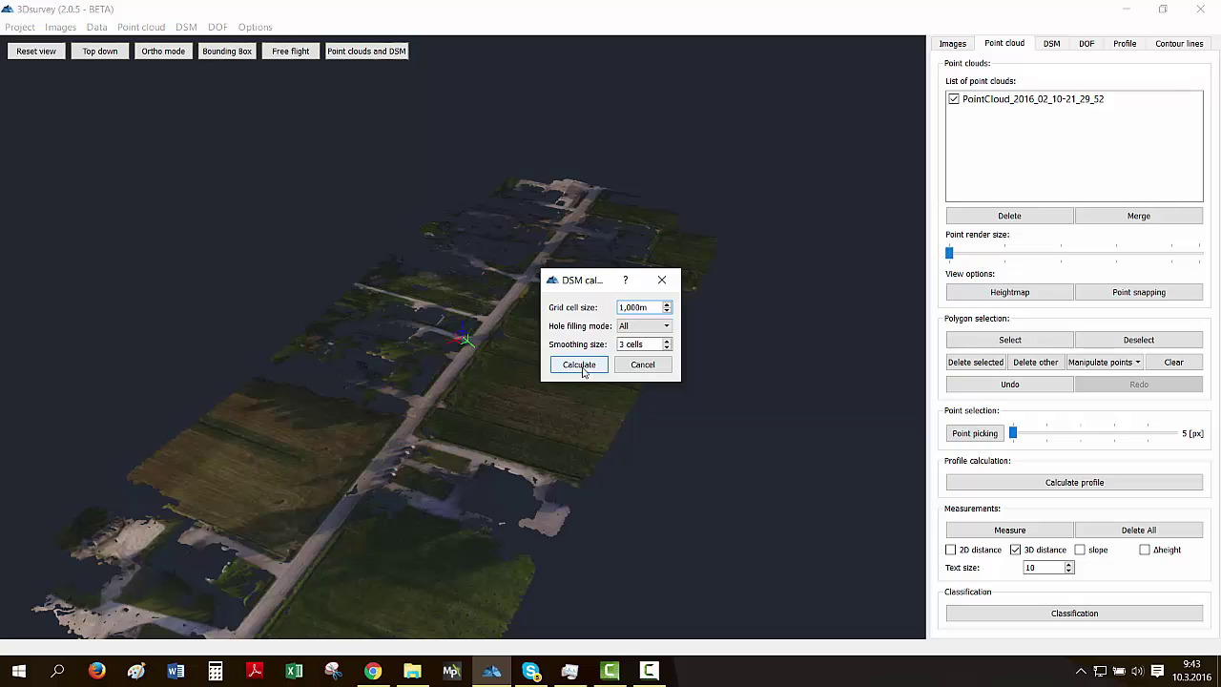
click(581, 365)
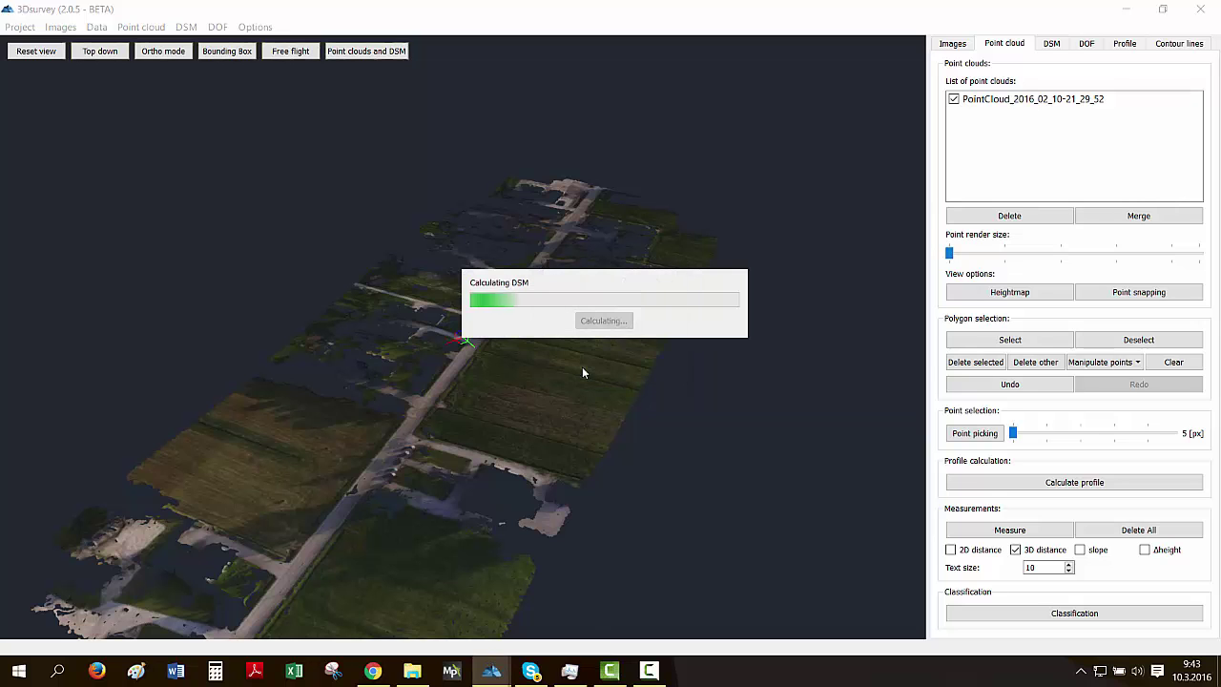
scroll(541, 416, up, 5)
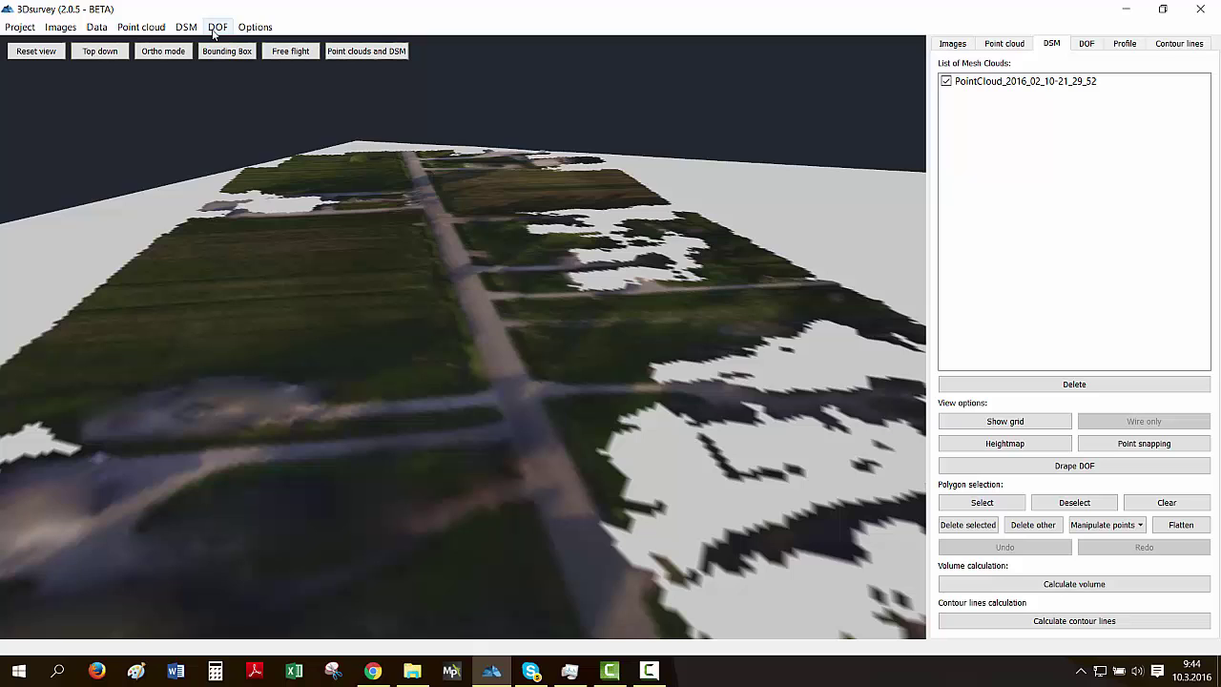
- Calculate a new DOF orthophoto from the DSM at resolution 35 with cell size 1
click(216, 29)
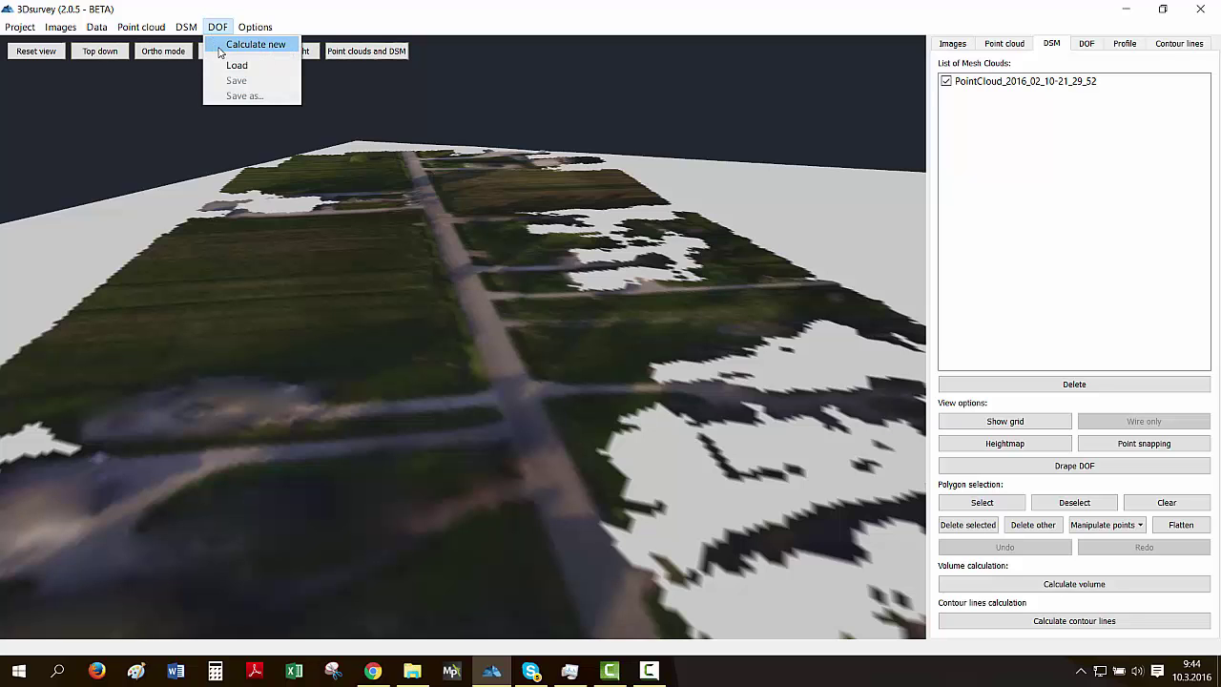
click(221, 48)
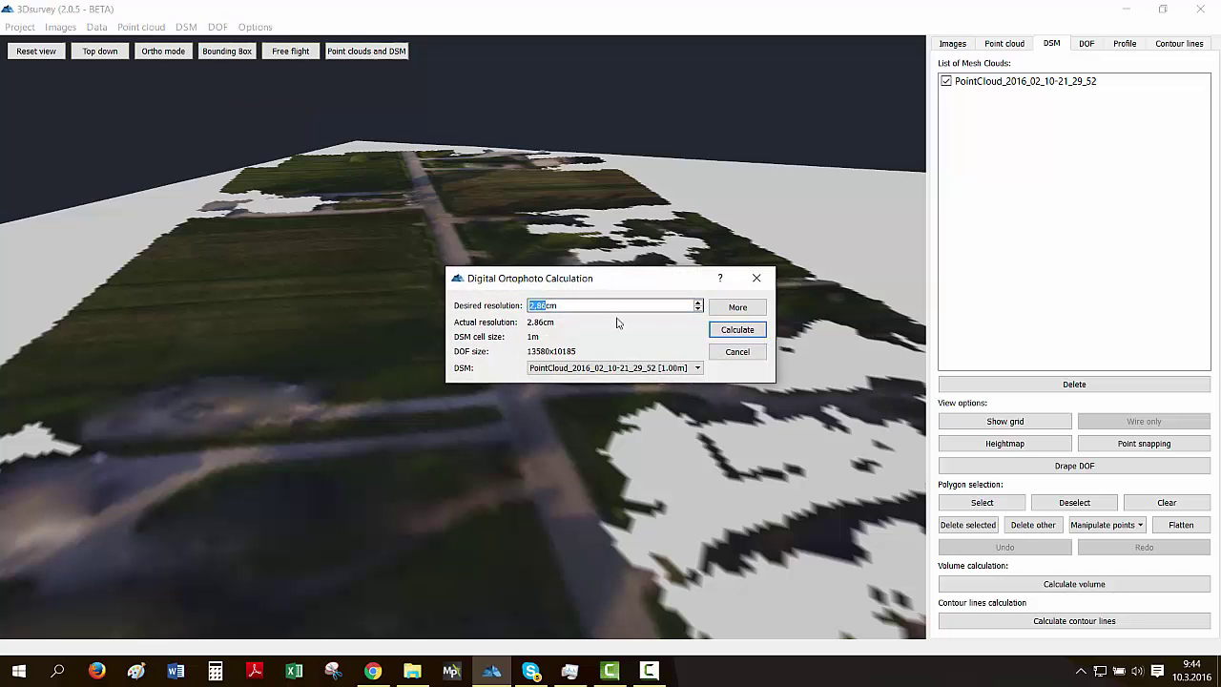
click(722, 332)
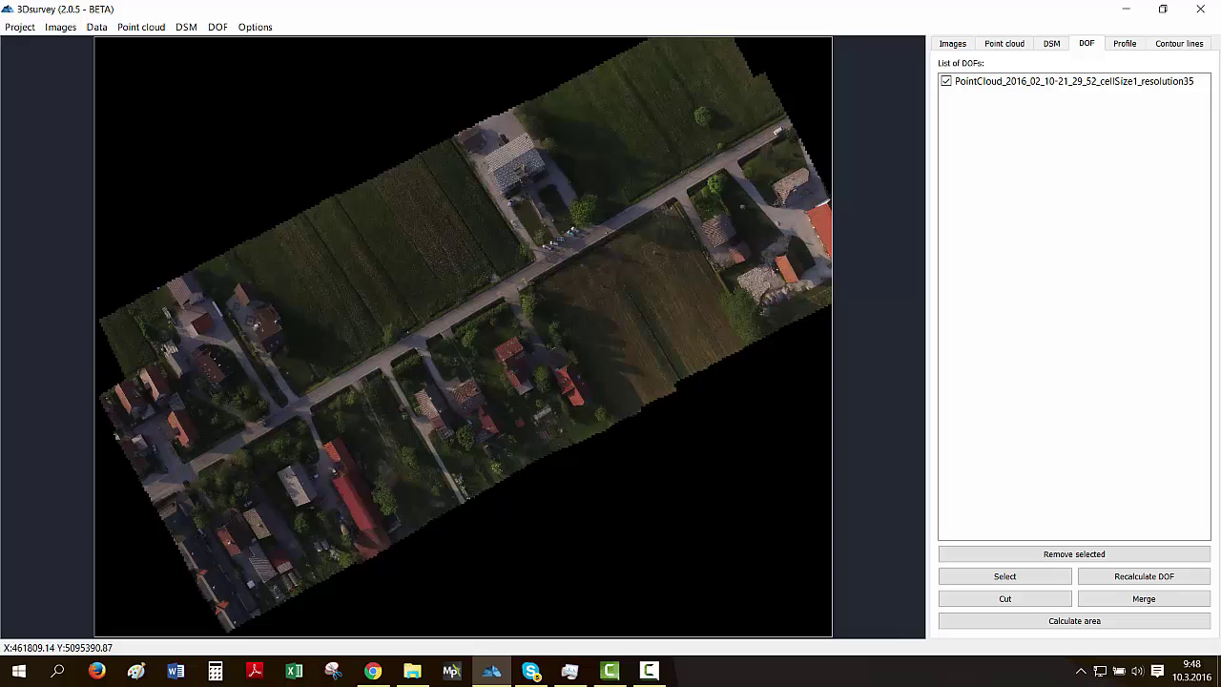
scroll(612, 331, up, 2)
drag(593, 194, 597, 411)
scroll(493, 410, up, 3)
drag(304, 499, 706, 272)
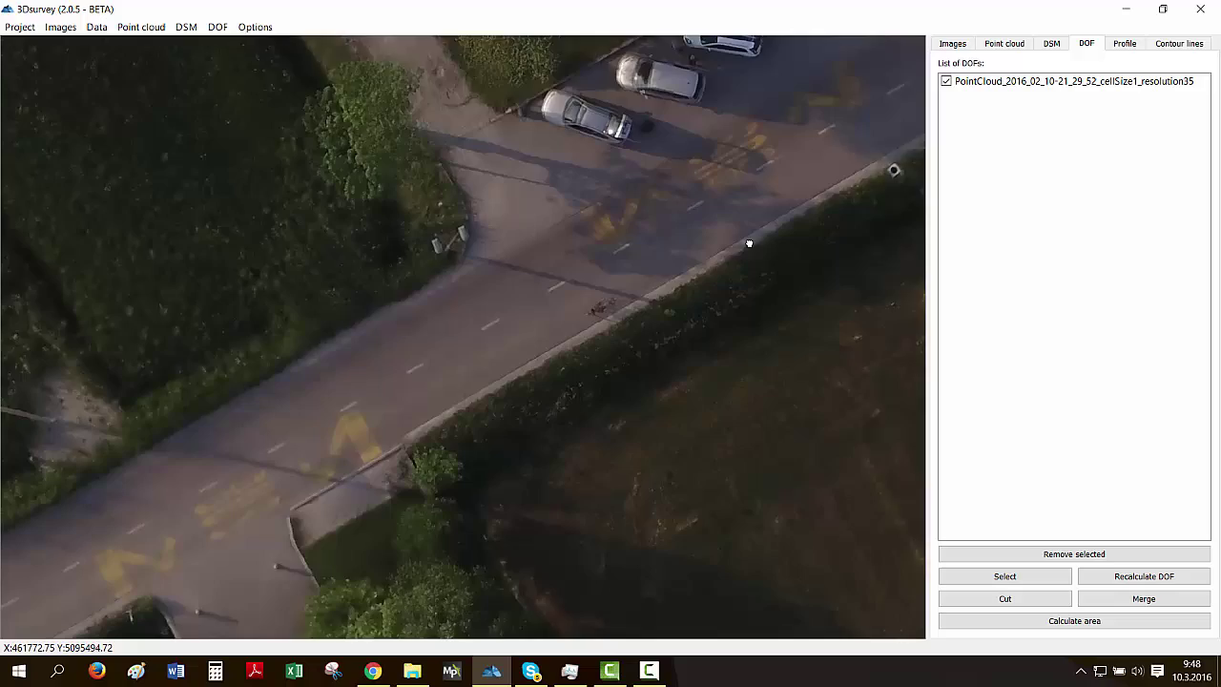
scroll(181, 492, up, 4)
scroll(181, 494, down, 5)
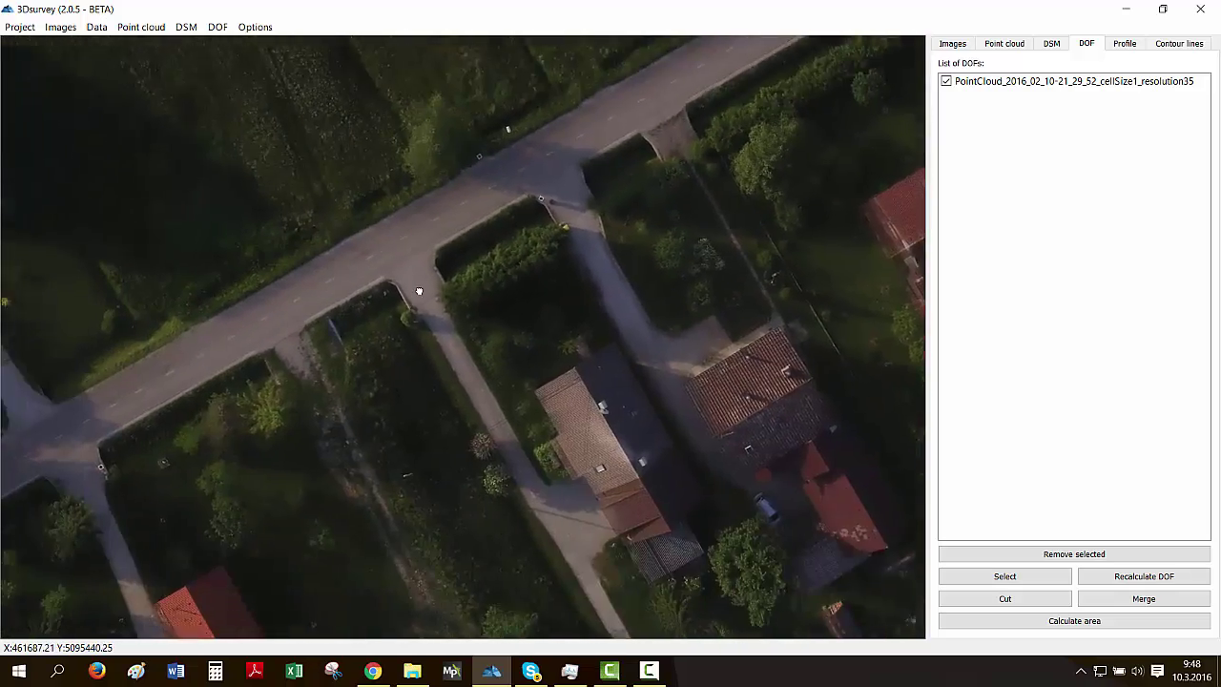
drag(418, 291, 545, 235)
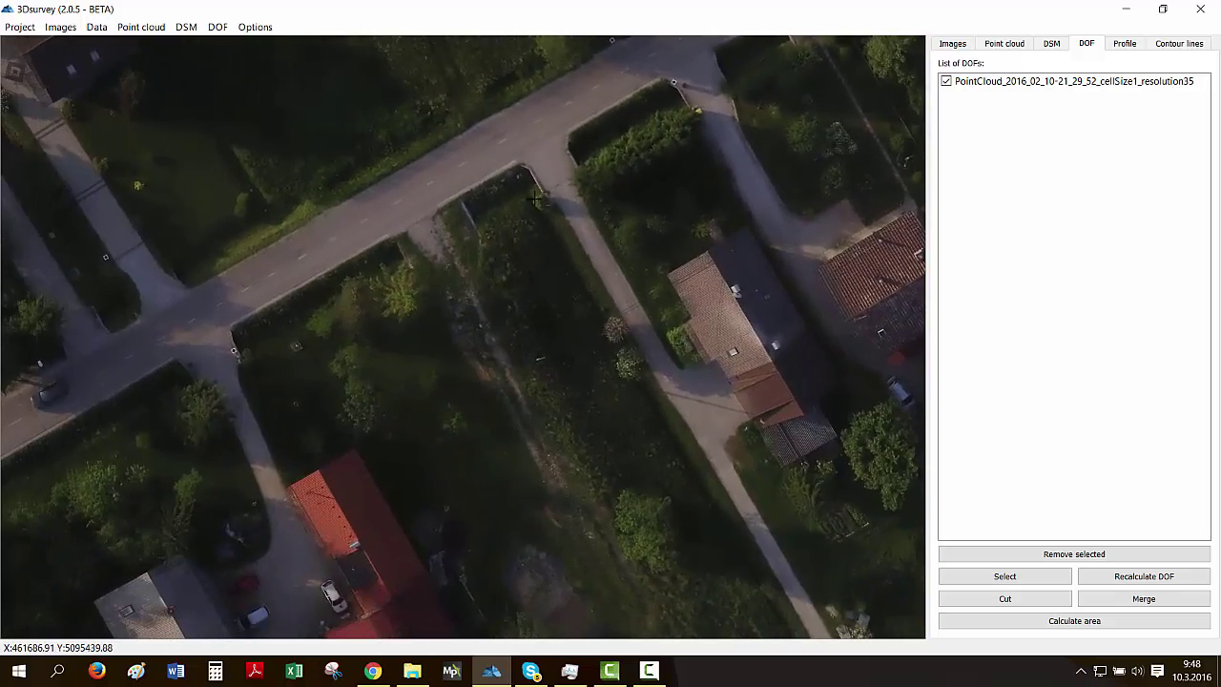
mouse_move(207, 387)
mouse_down()
mouse_move(486, 273)
mouse_move(553, 302)
mouse_up()
drag(195, 429, 562, 482)
scroll(464, 485, up, 5)
scroll(294, 495, up, 1)
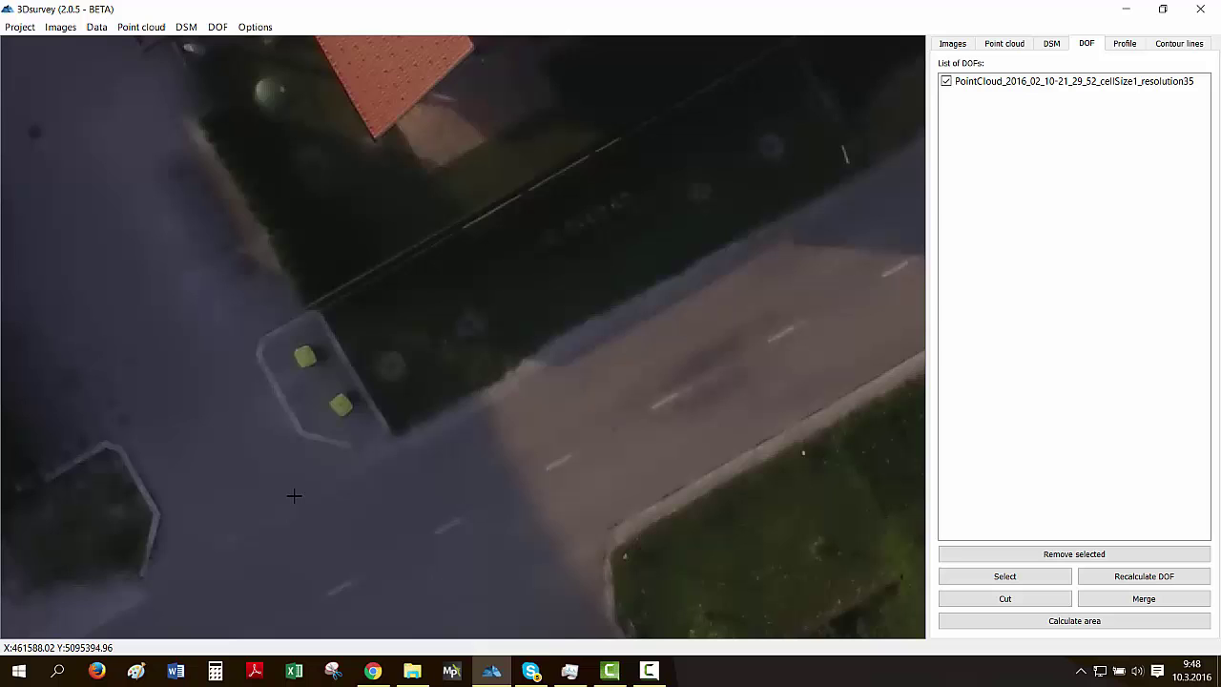
scroll(293, 495, down, 8)
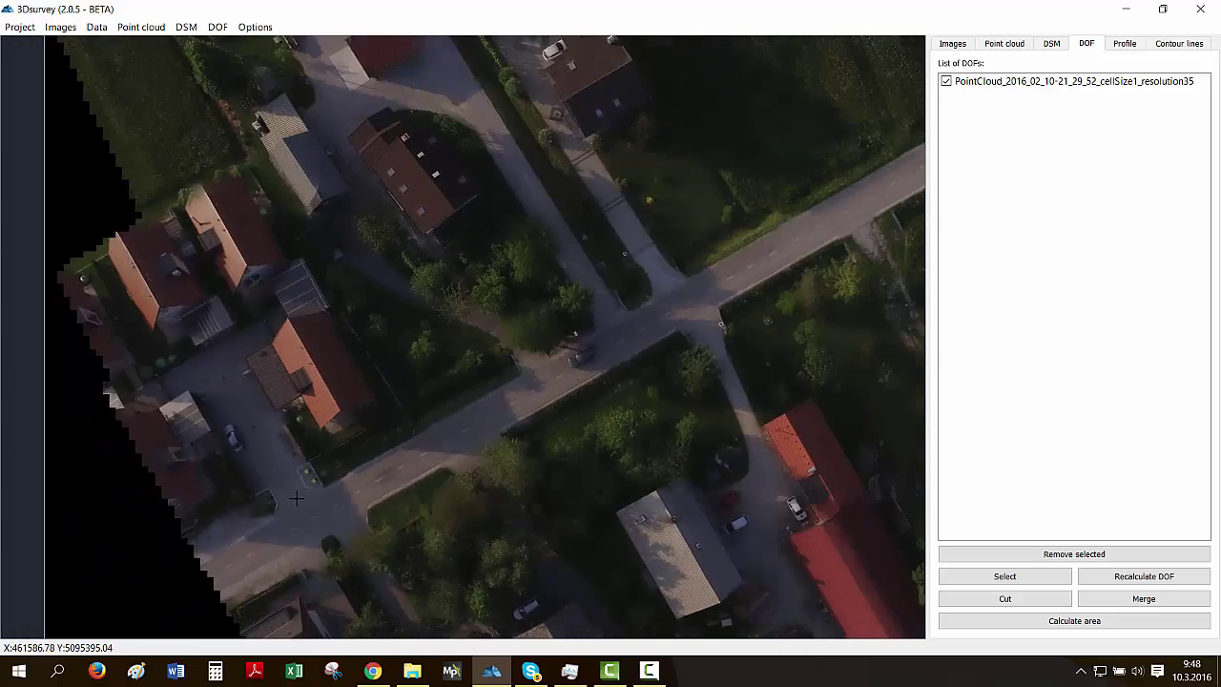
scroll(294, 501, down, 1)
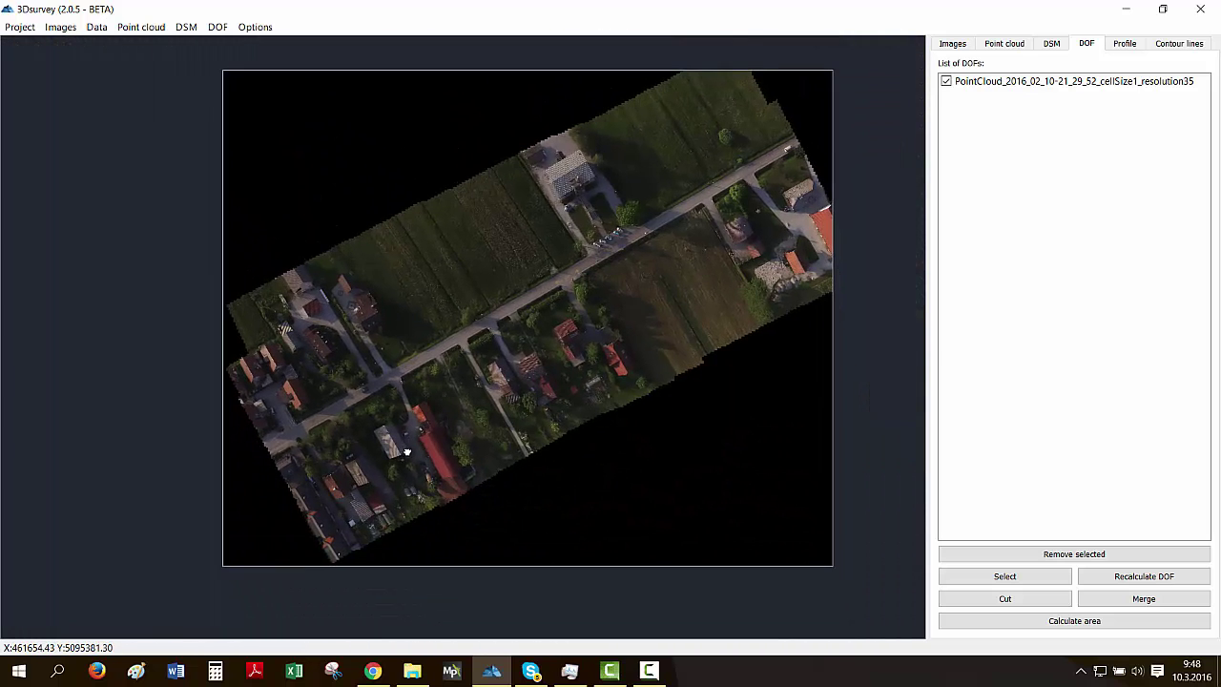